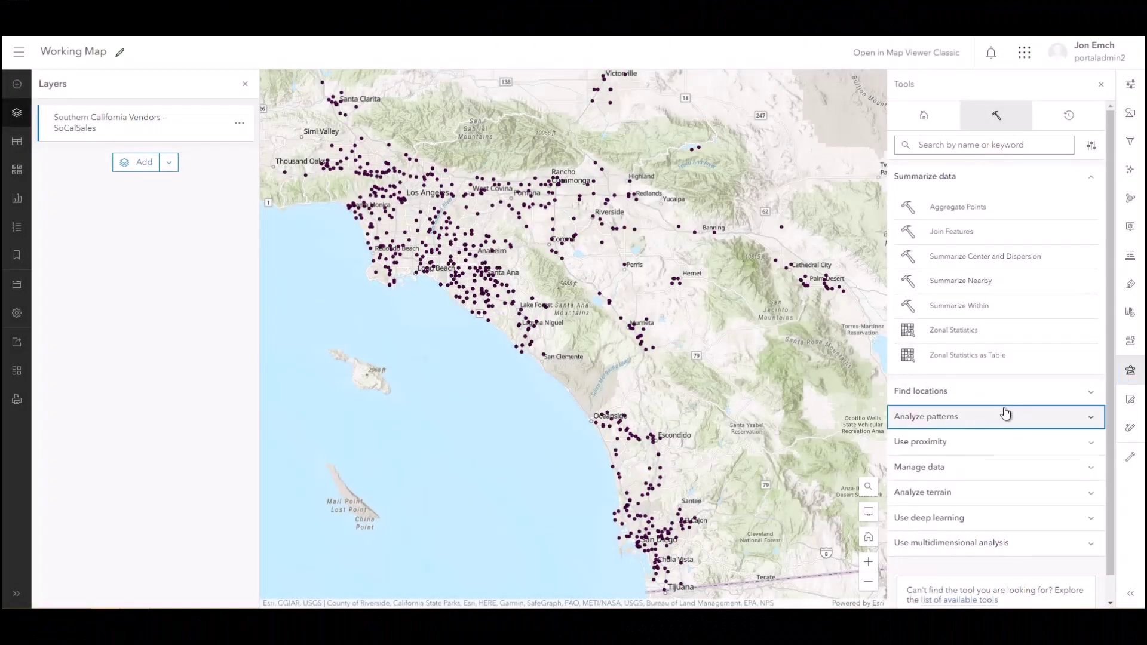
Step: Set up Find Hot Spots on SoCalSales, analysing the Annual_Sales field
left_click(1004, 413)
left_click(984, 291)
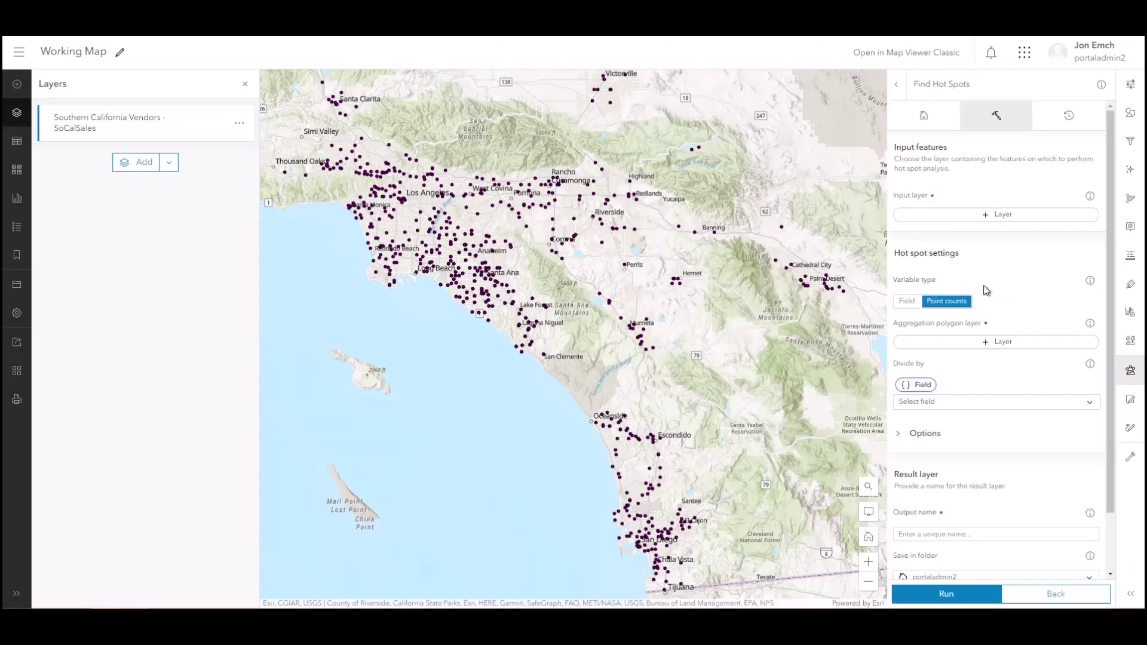
left_click(982, 218)
left_click(854, 174)
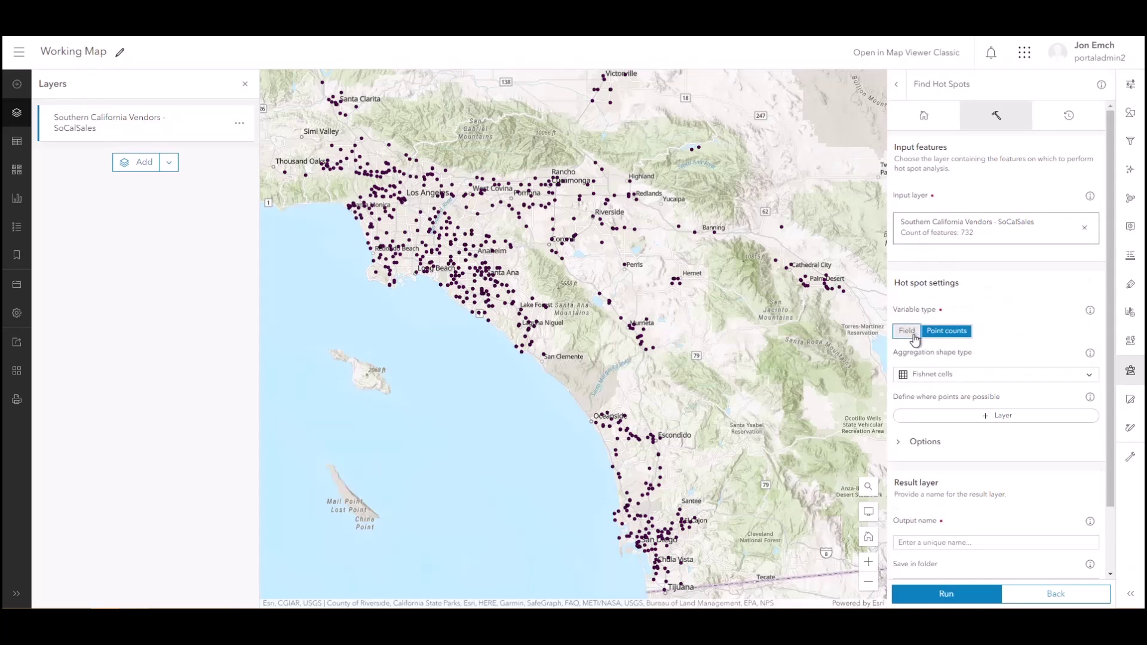
left_click(906, 331)
left_click(931, 372)
left_click(976, 380)
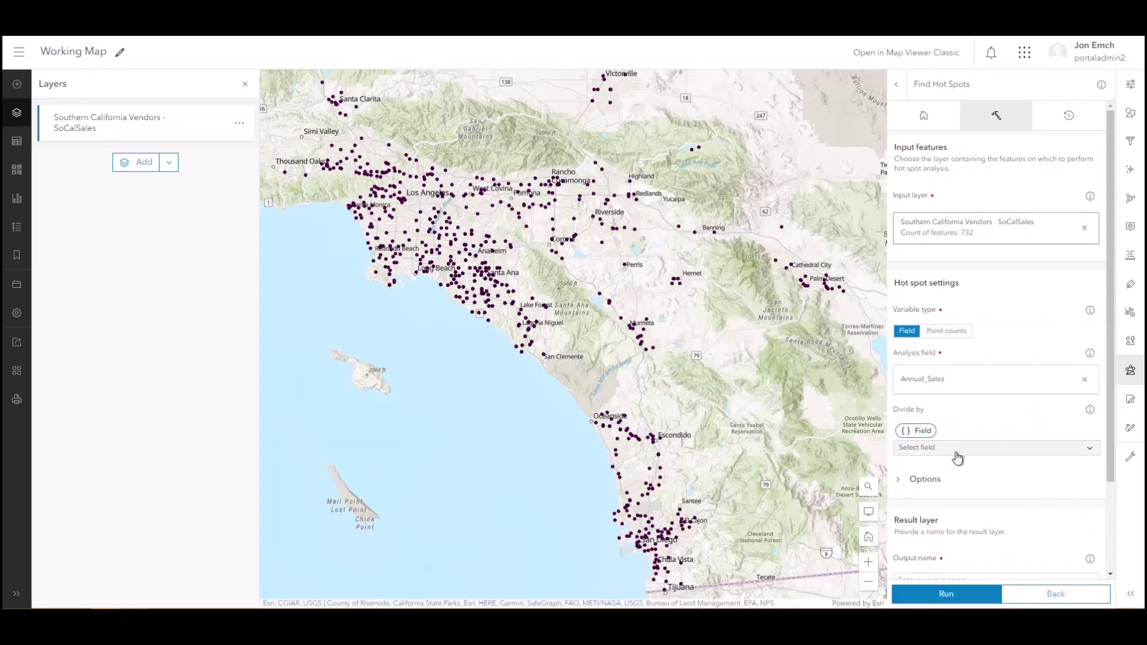
Step: Name the result SalesHotSpotMain, run the analysis, and view its finished history entry
scroll(956, 484, "down", 2)
left_click(967, 466)
type("SalesHotSpotMain")
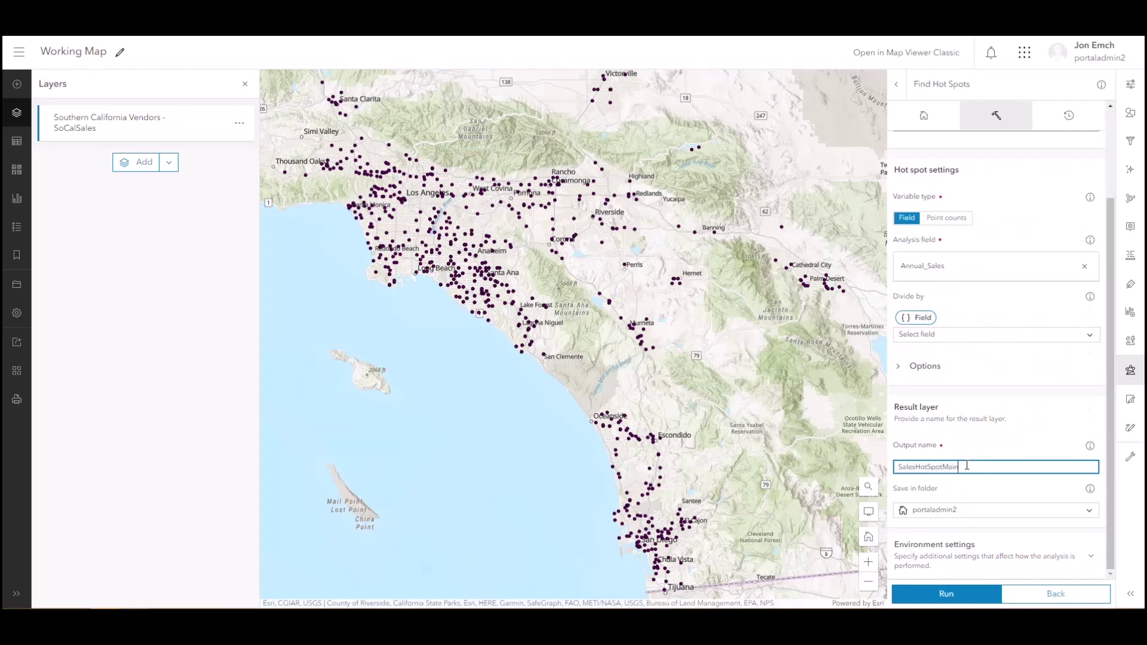
left_click(951, 594)
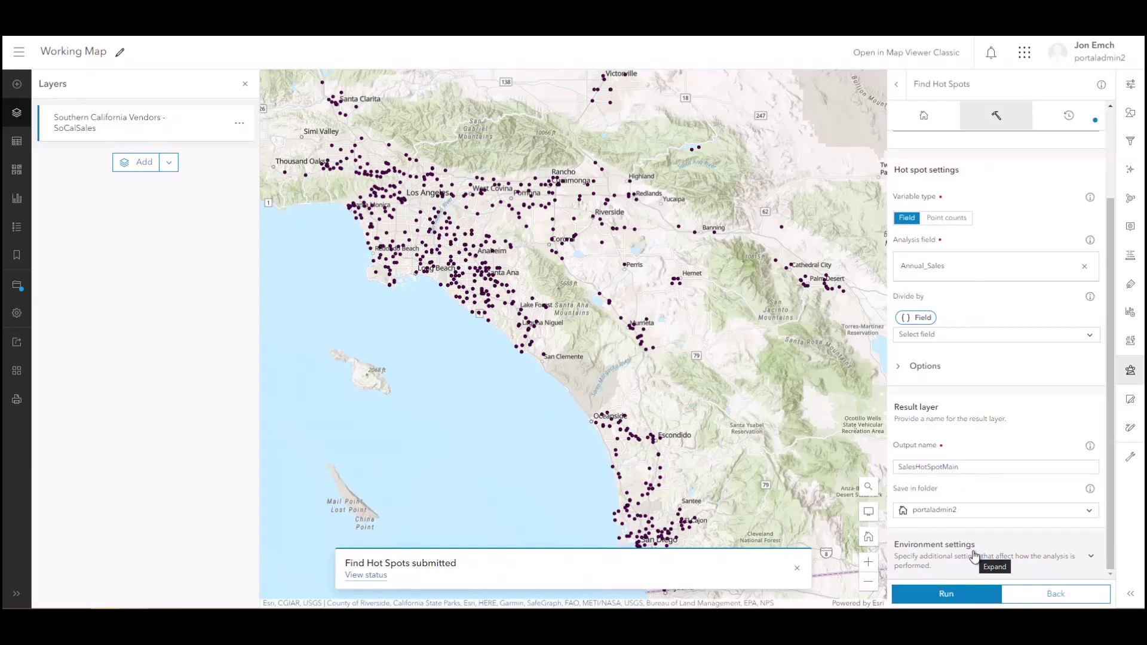
left_click(376, 578)
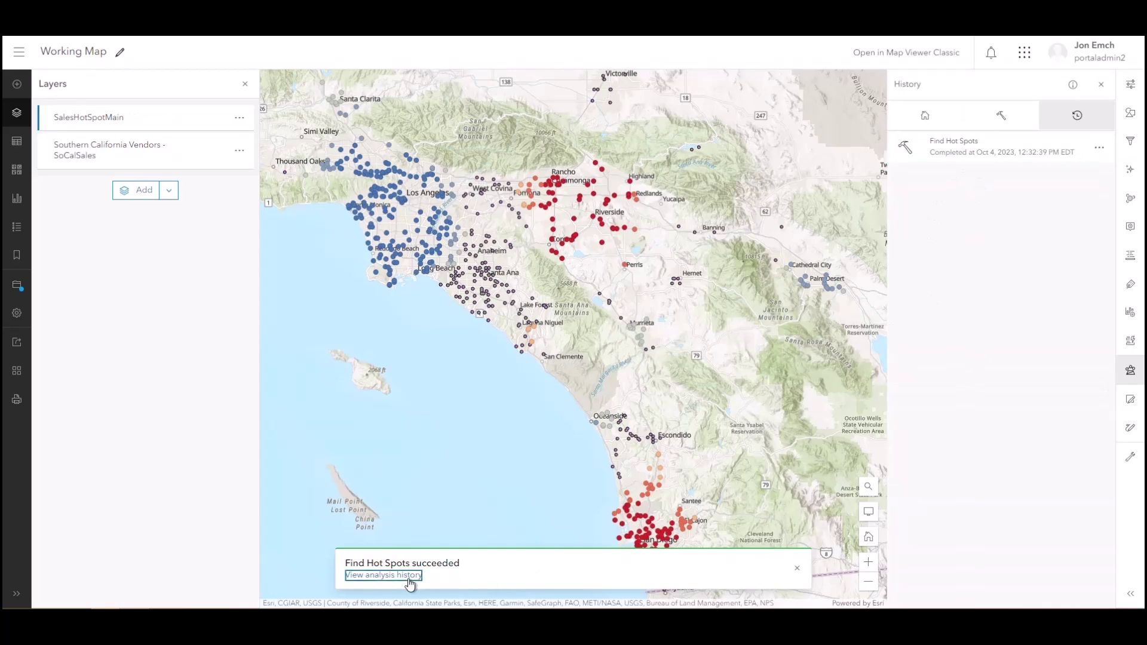
left_click(1043, 156)
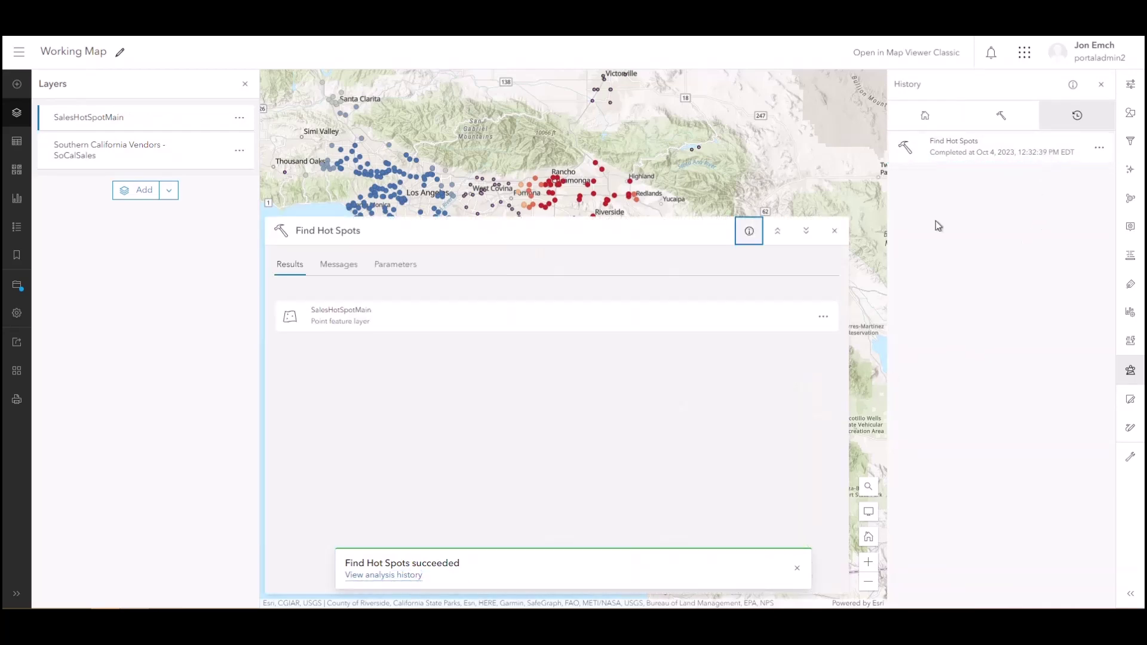
Step: Review the hot spot run's messages, then start Interpolate Points with SalesHotSpotMain as input
left_click(349, 273)
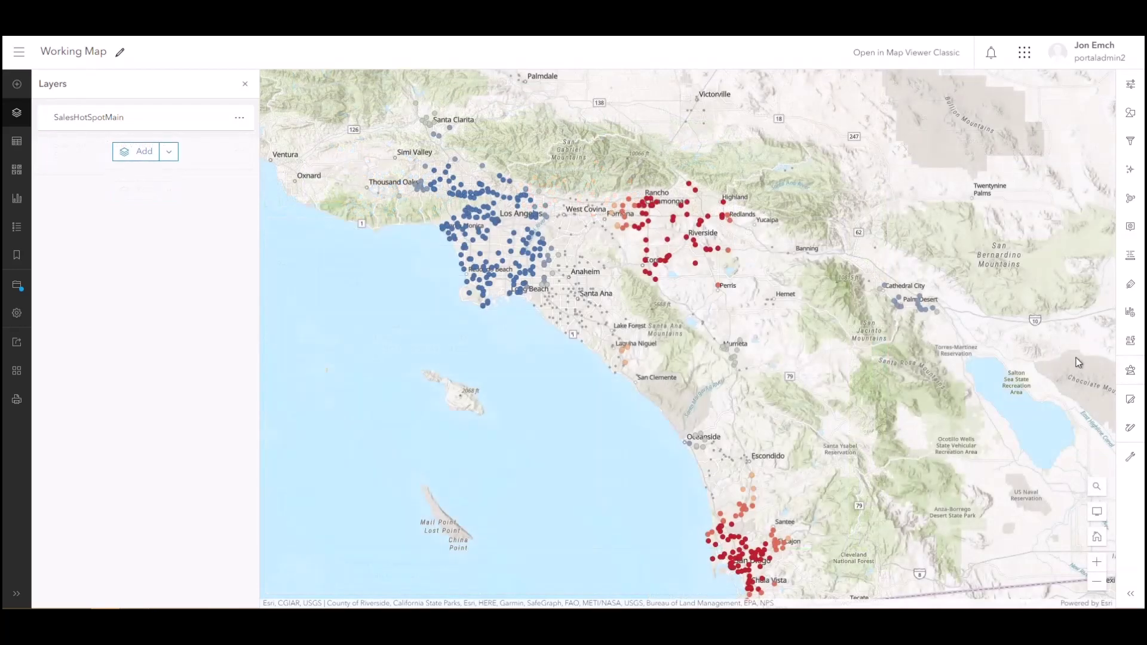
left_click(1129, 371)
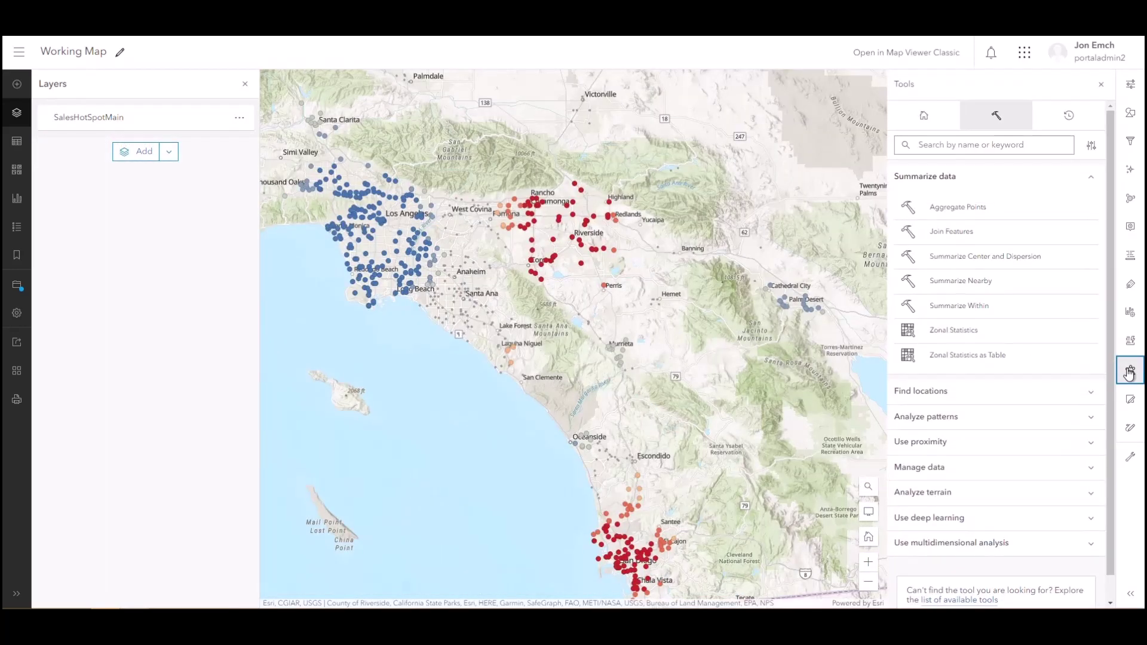
left_click(1012, 417)
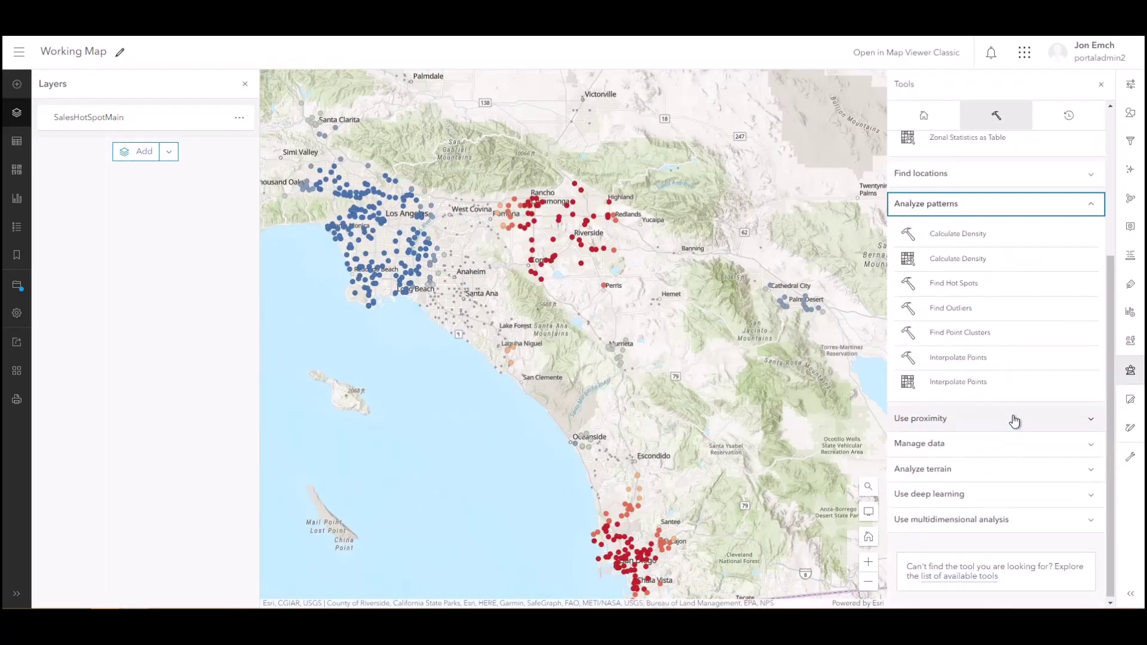
left_click(1013, 389)
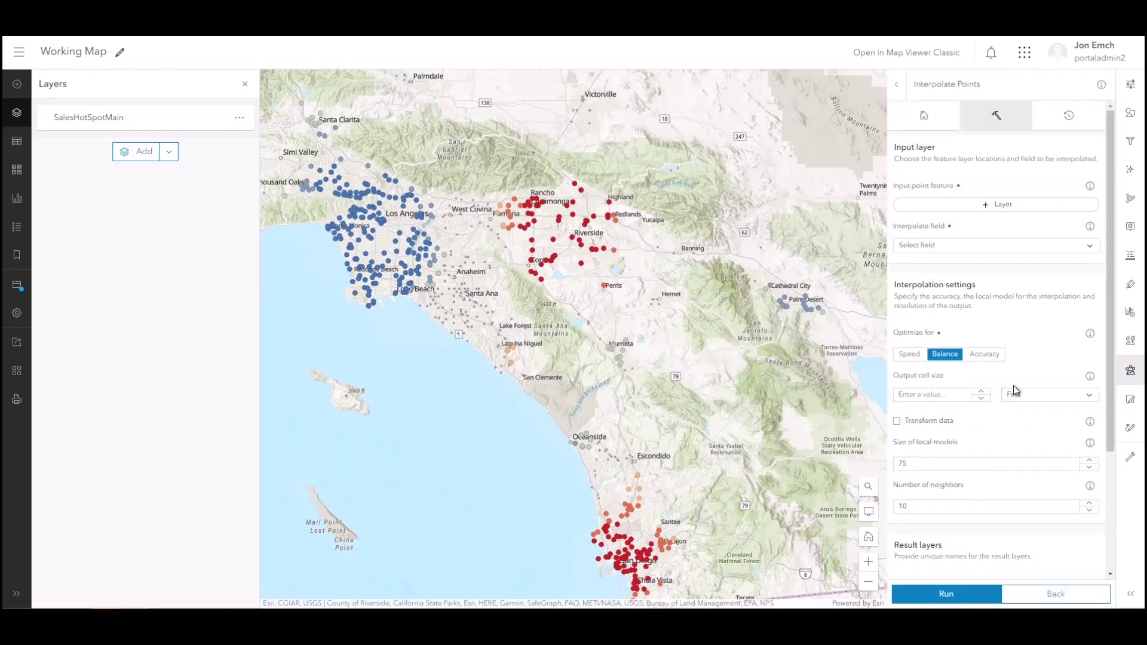
left_click(950, 203)
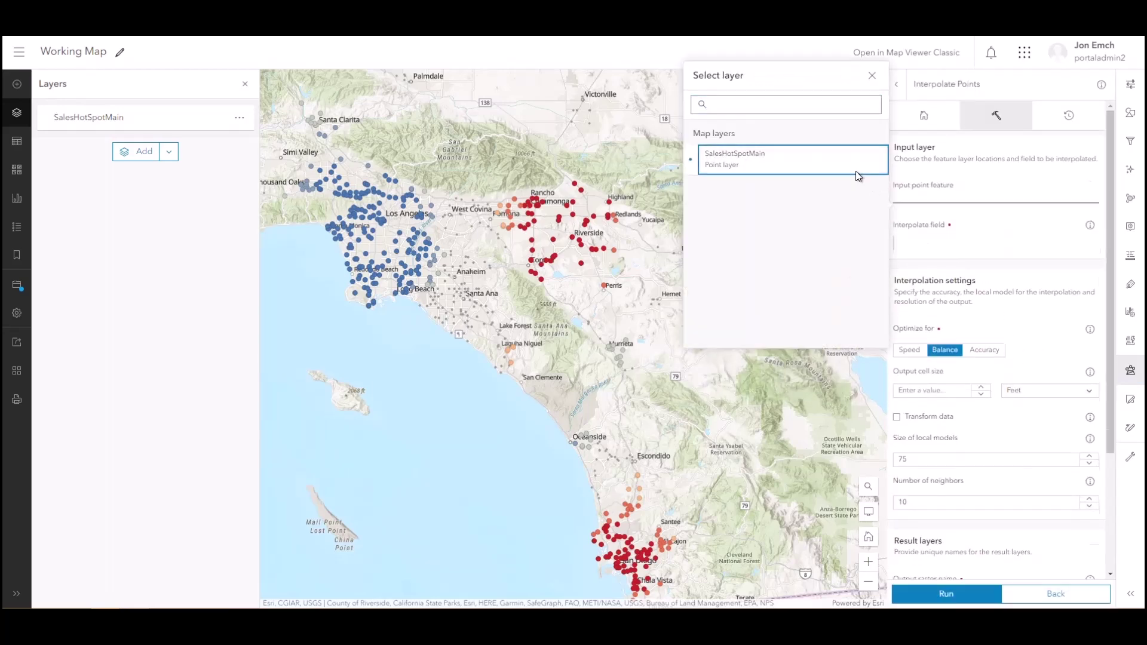
left_click(858, 177)
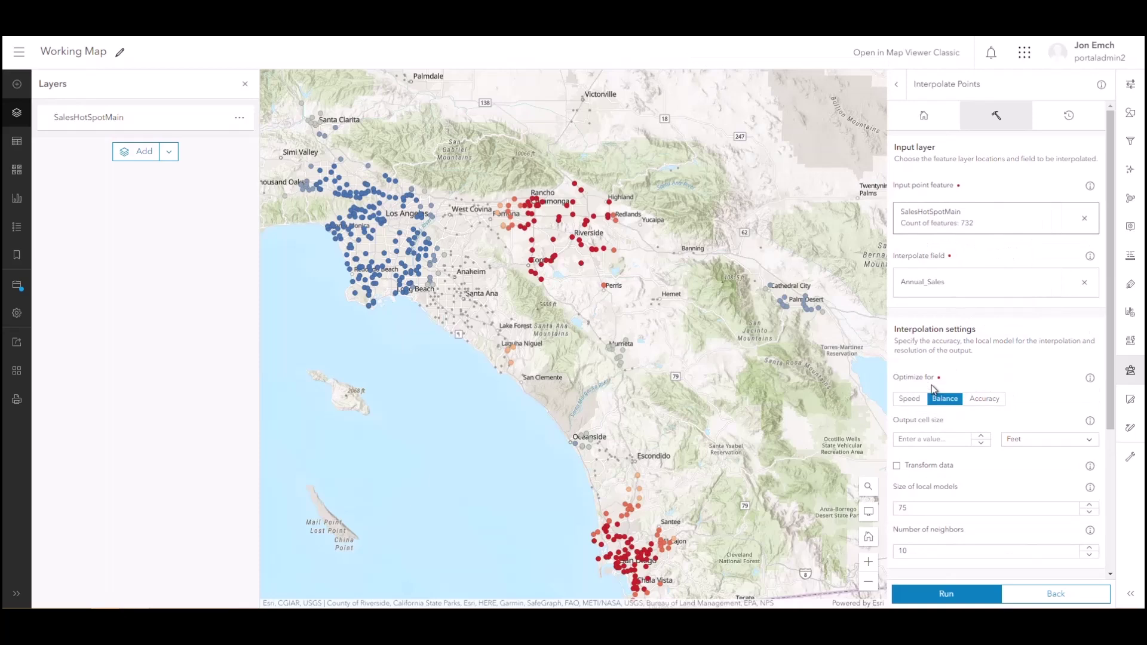
Step: Set a 10-mile cell size, name the output InterpolateSales, run it and check status
scroll(999, 388, "down", 3)
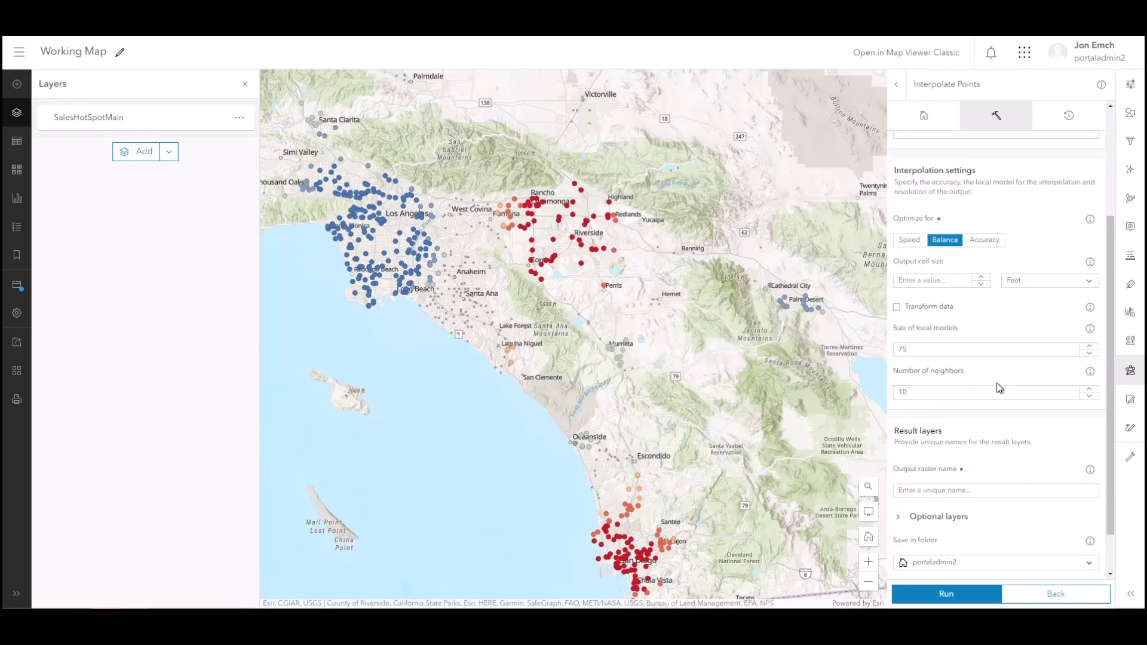
scroll(999, 388, "down", 1)
left_click(959, 231)
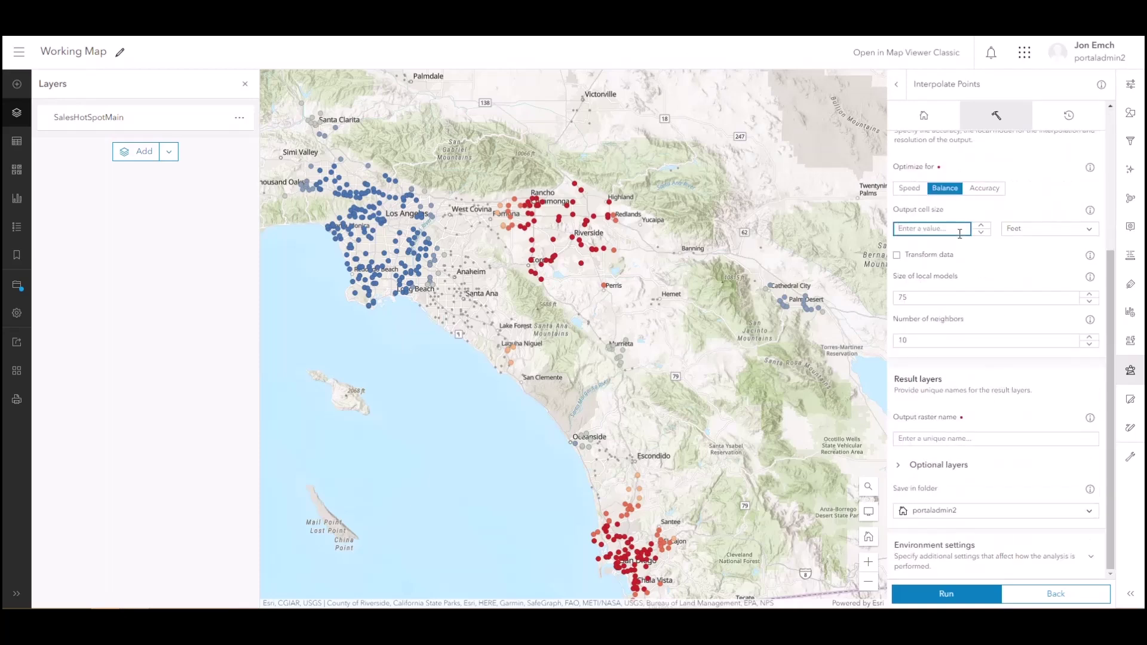
left_click(1083, 229)
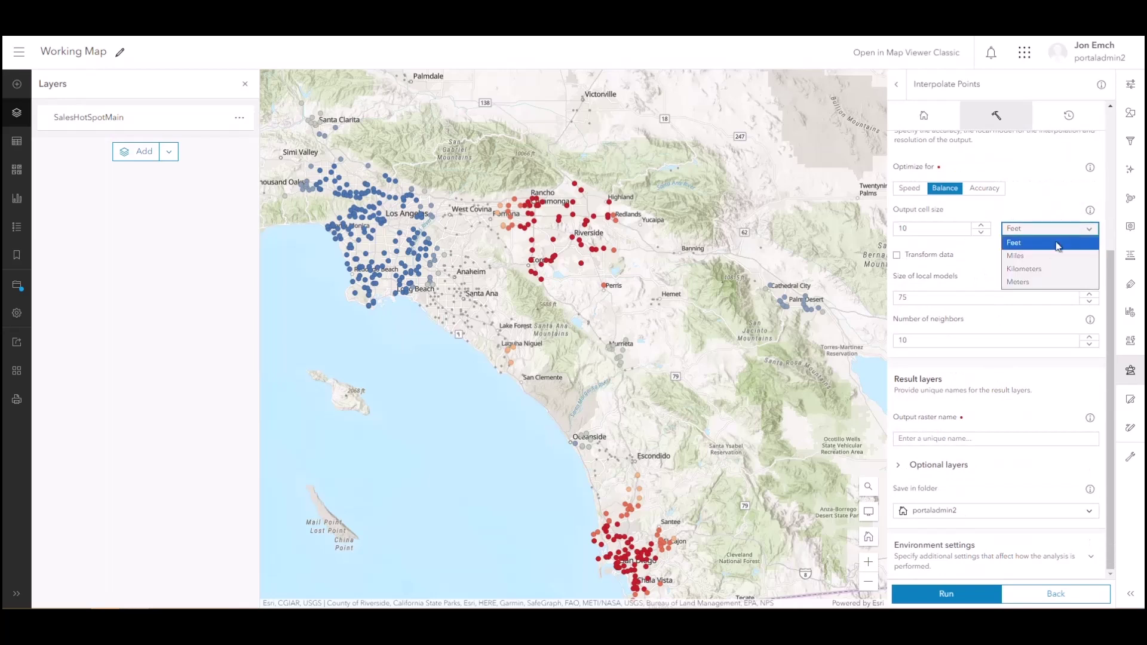
left_click(1039, 258)
left_click(980, 440)
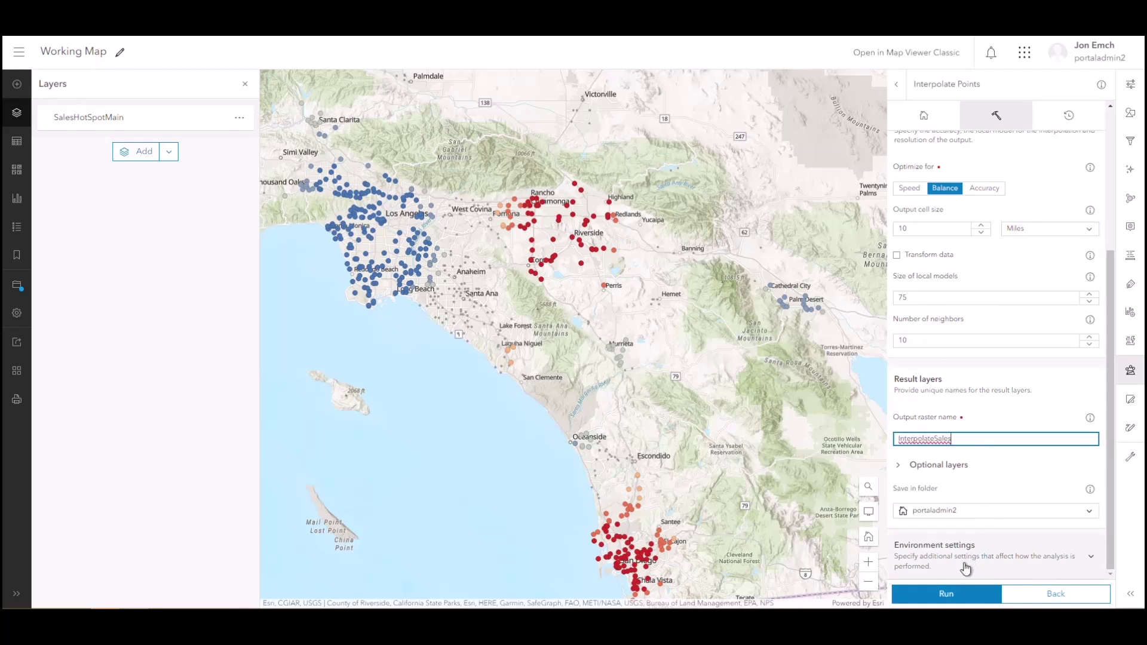
left_click(945, 592)
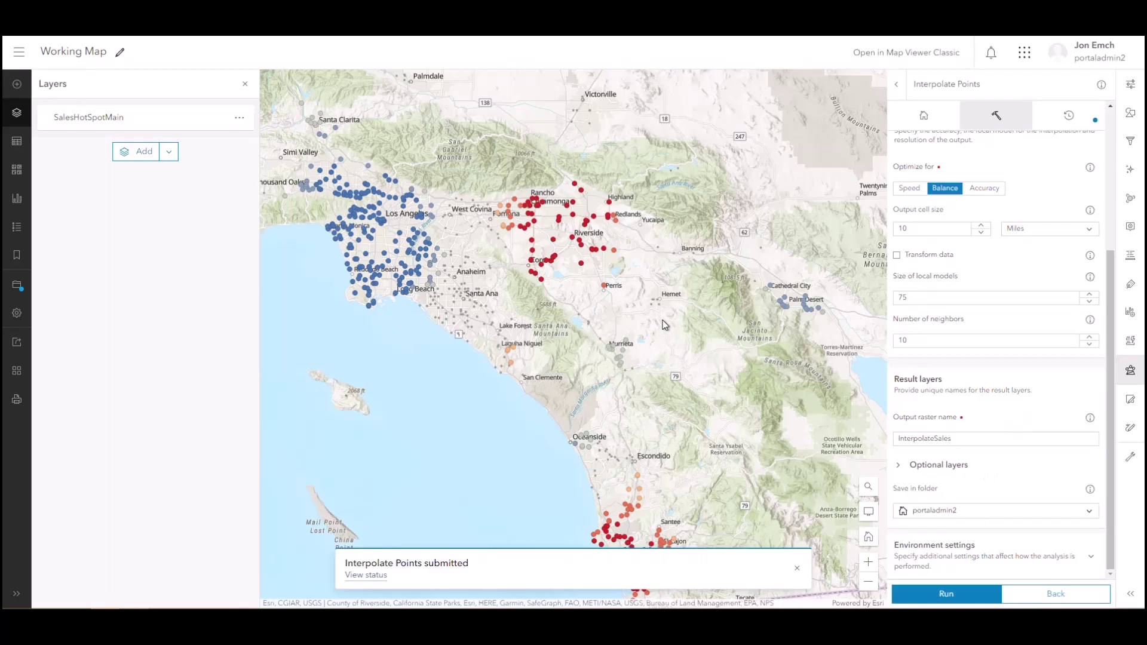
left_click(366, 575)
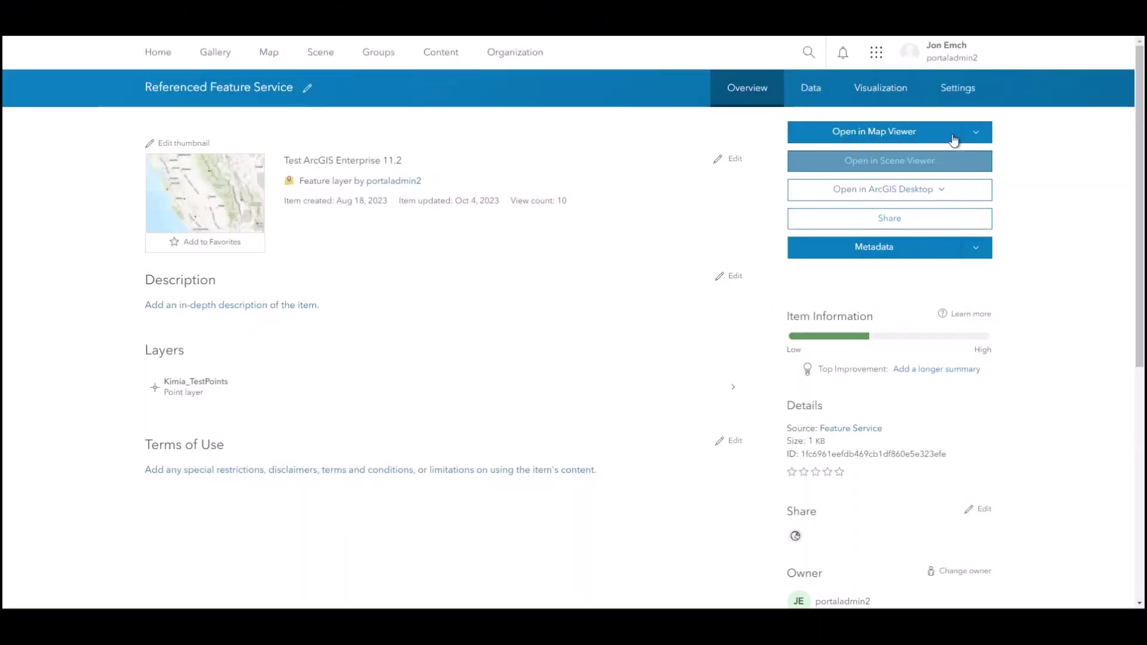
Step: Let editors see only their own features and limit updates to attributes only
left_click(954, 93)
scroll(885, 235, "down", 5)
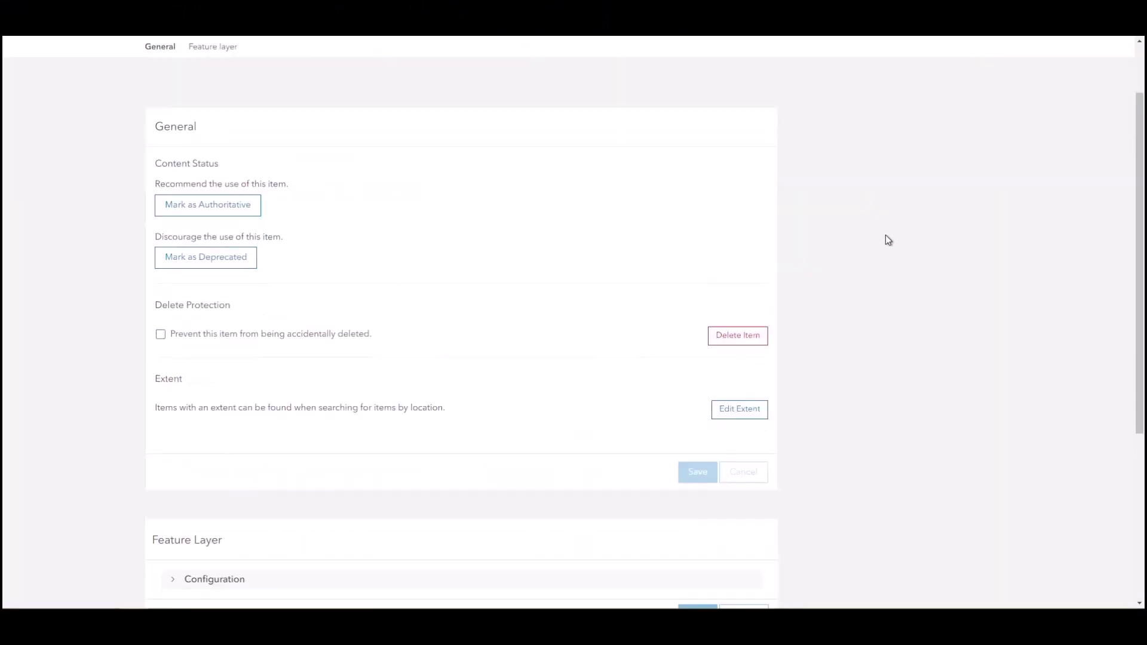
left_click(184, 348)
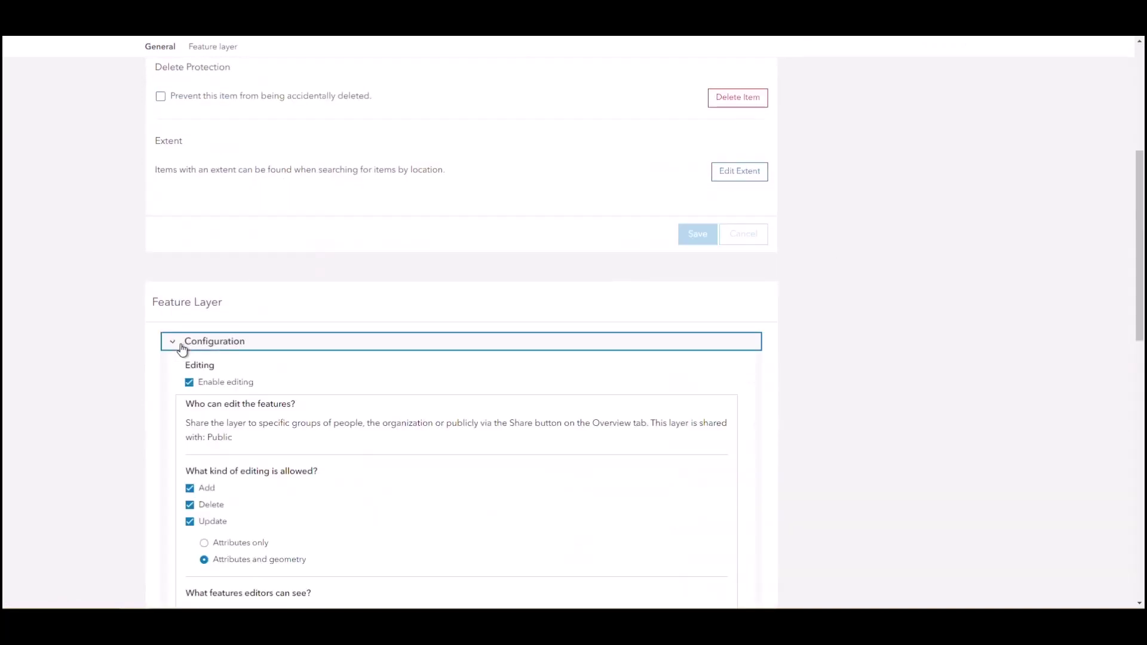
scroll(177, 363, "down", 1)
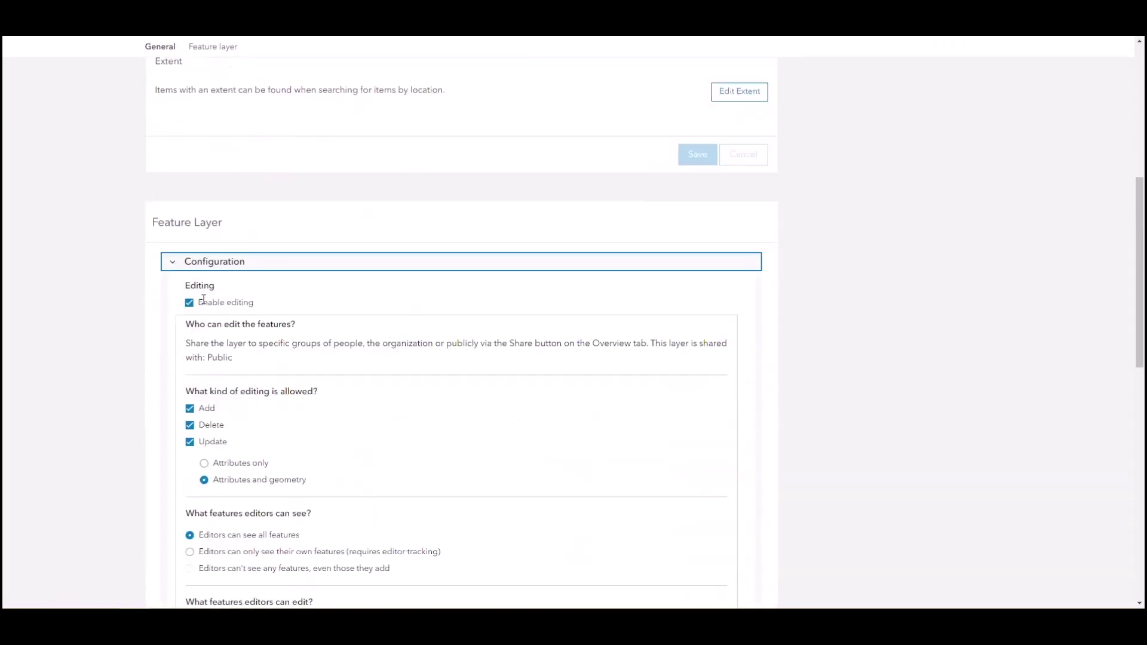
scroll(205, 346, "down", 1)
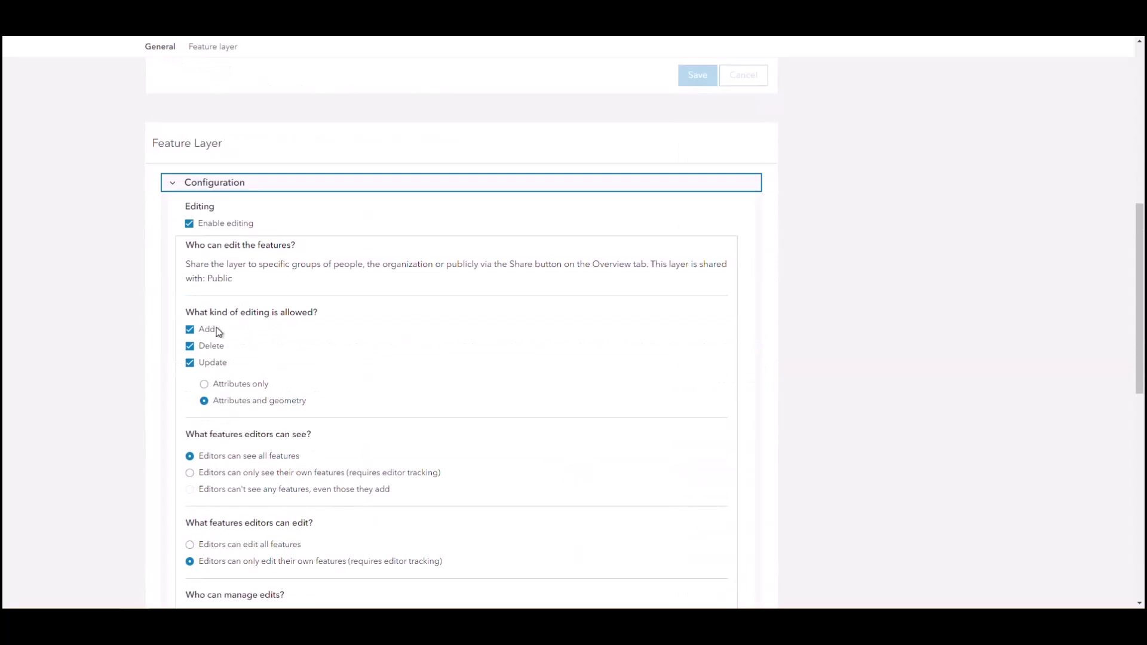
scroll(222, 357, "down", 1)
left_click(190, 394)
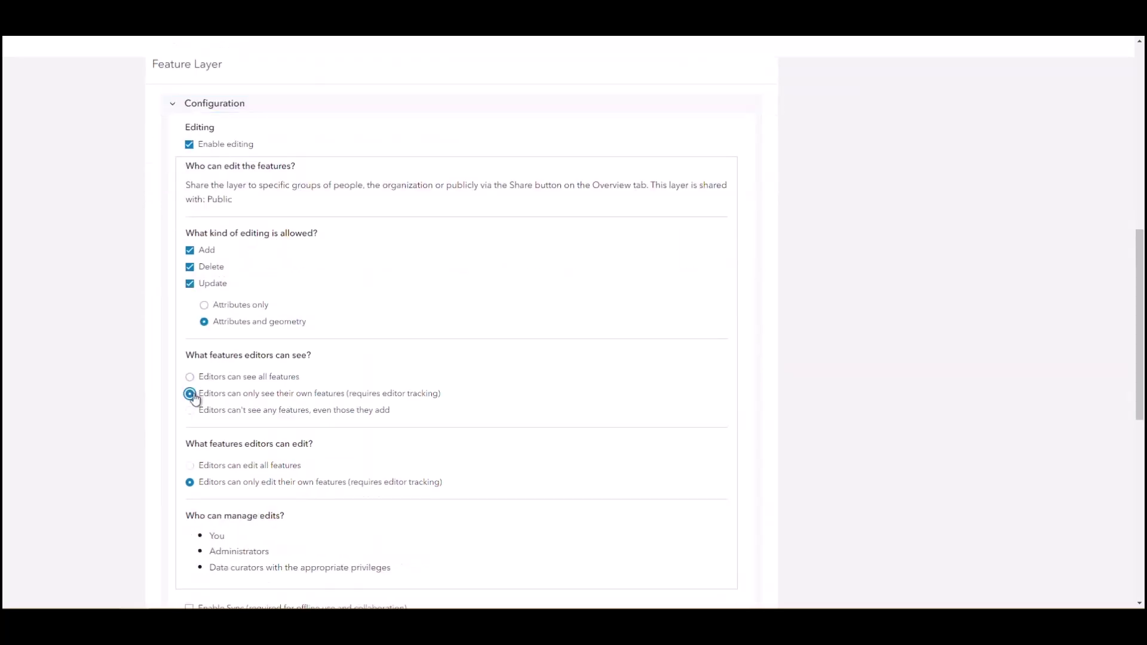
left_click(204, 305)
Step: Enable sync, export, realm user names and m-value-free geometry updates, then save
scroll(200, 340, "down", 2)
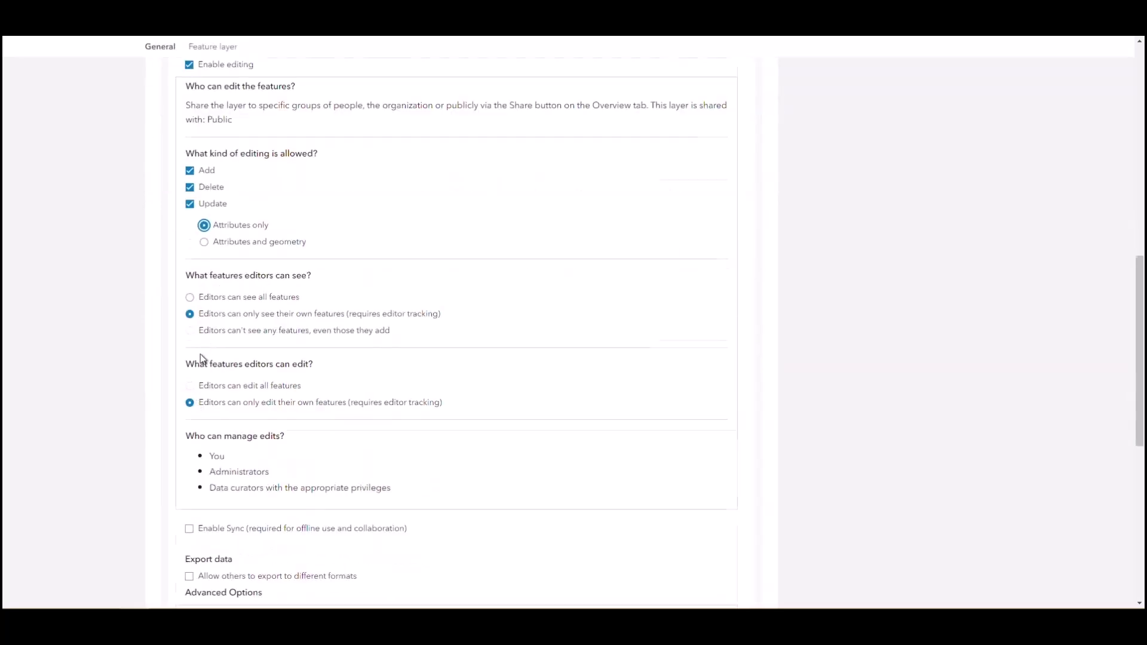
scroll(194, 331, "down", 2)
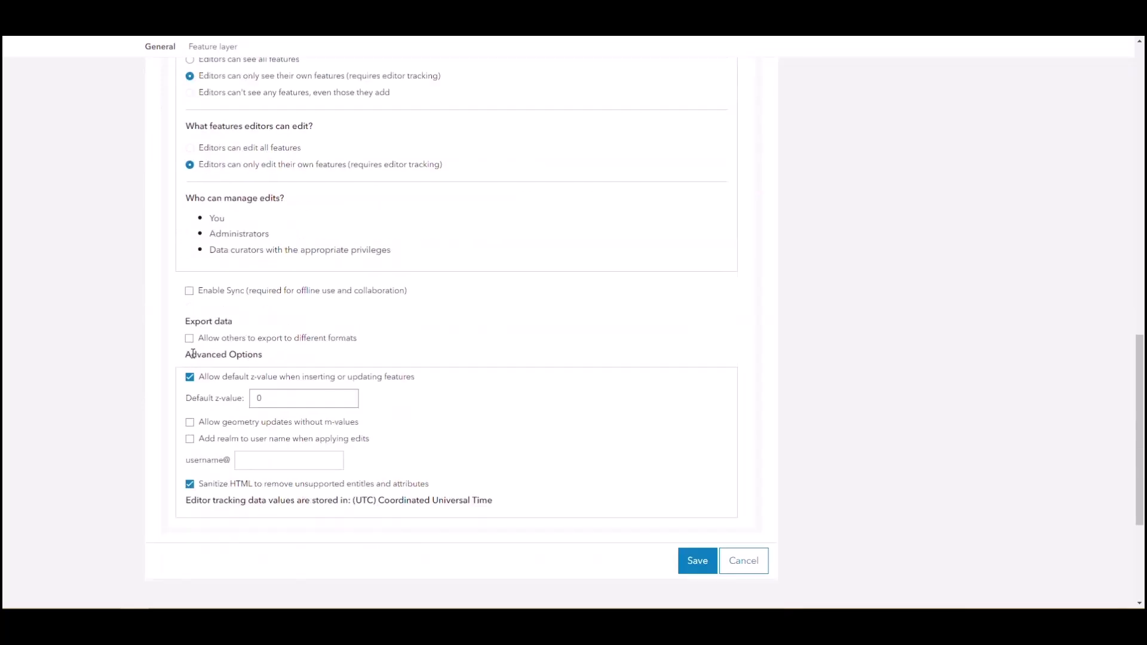
left_click(195, 295)
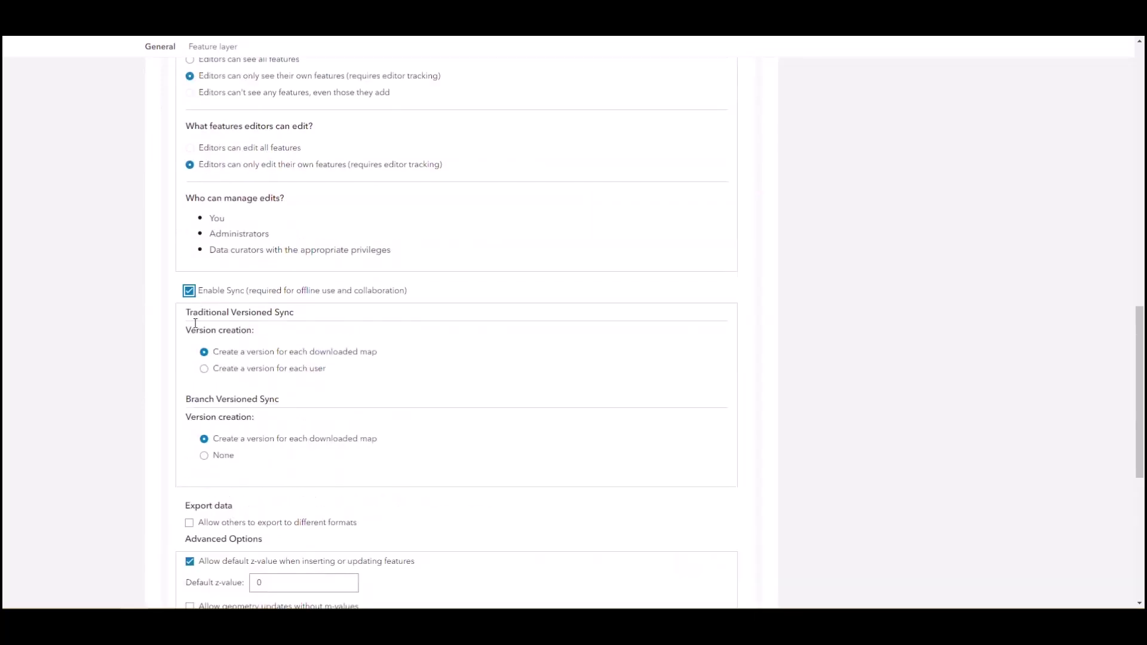
scroll(216, 466, "down", 2)
left_click(221, 365)
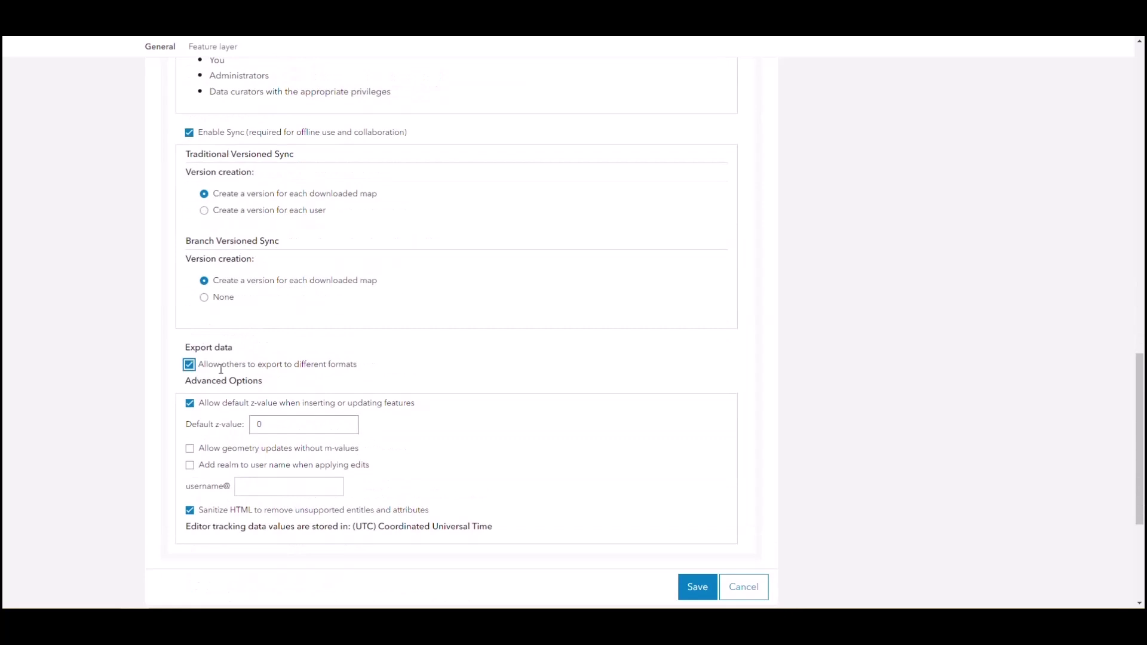
left_click(190, 465)
scroll(358, 418, "down", 1)
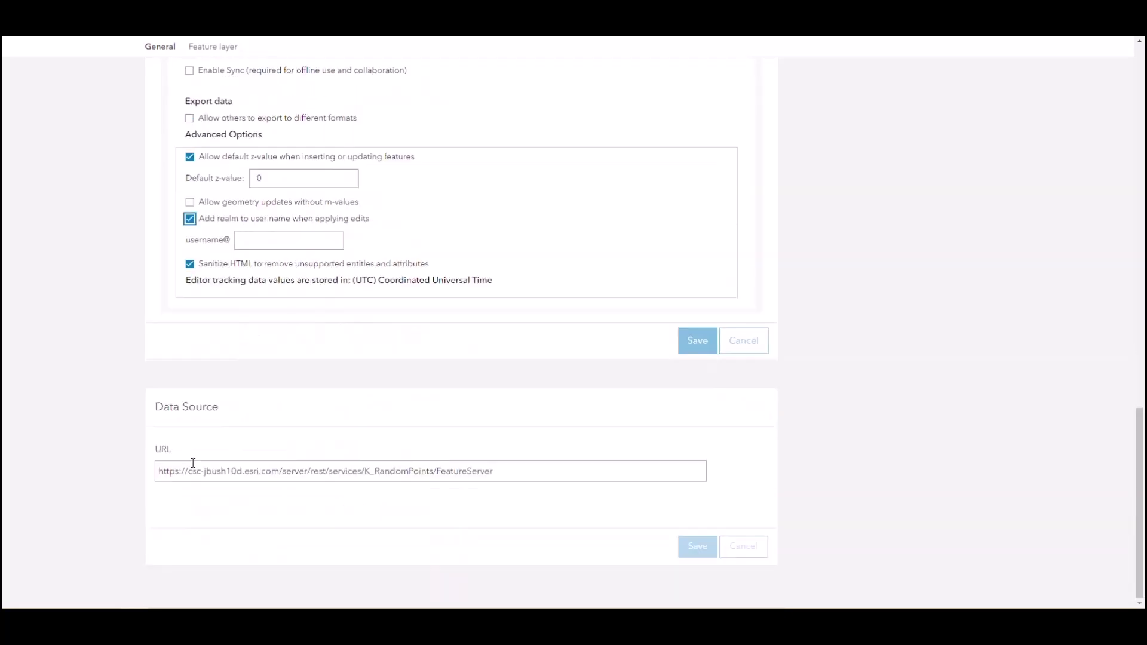
left_click(190, 203)
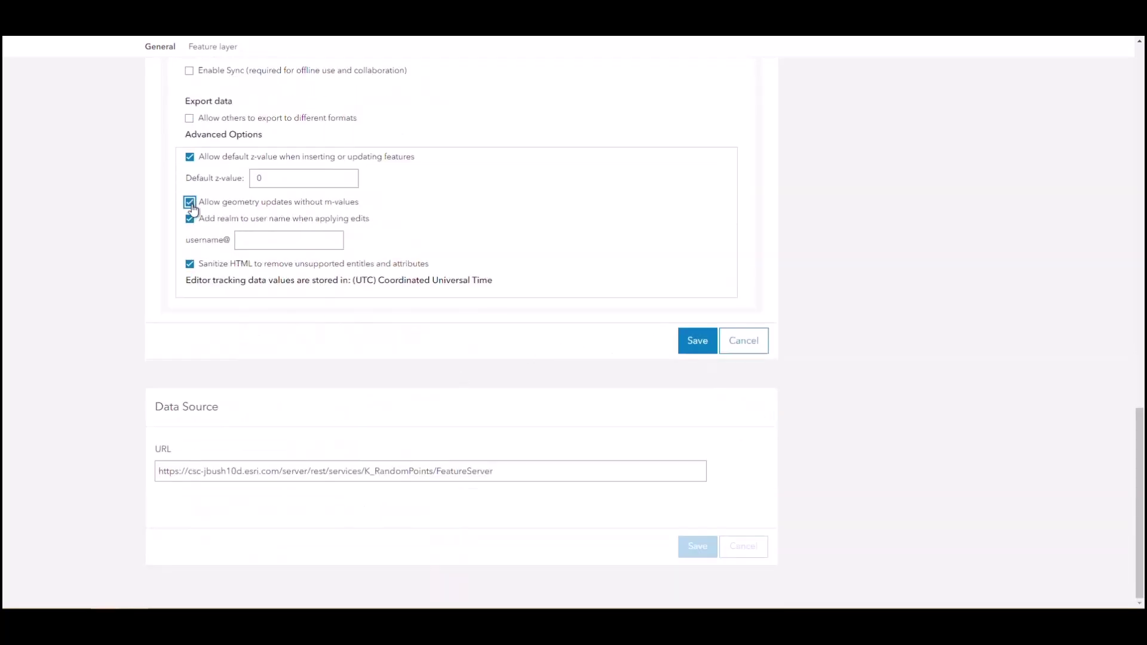
left_click(694, 341)
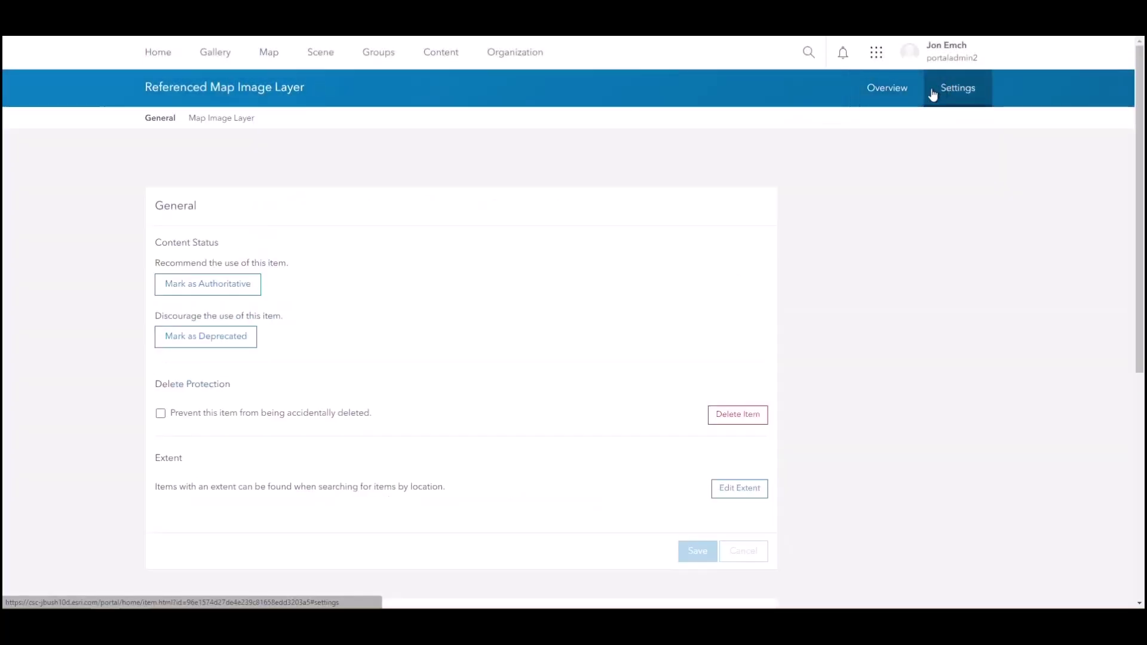
Step: Stop the map image layer service and expand its Configuration and Parameters sections
scroll(438, 267, "down", 7)
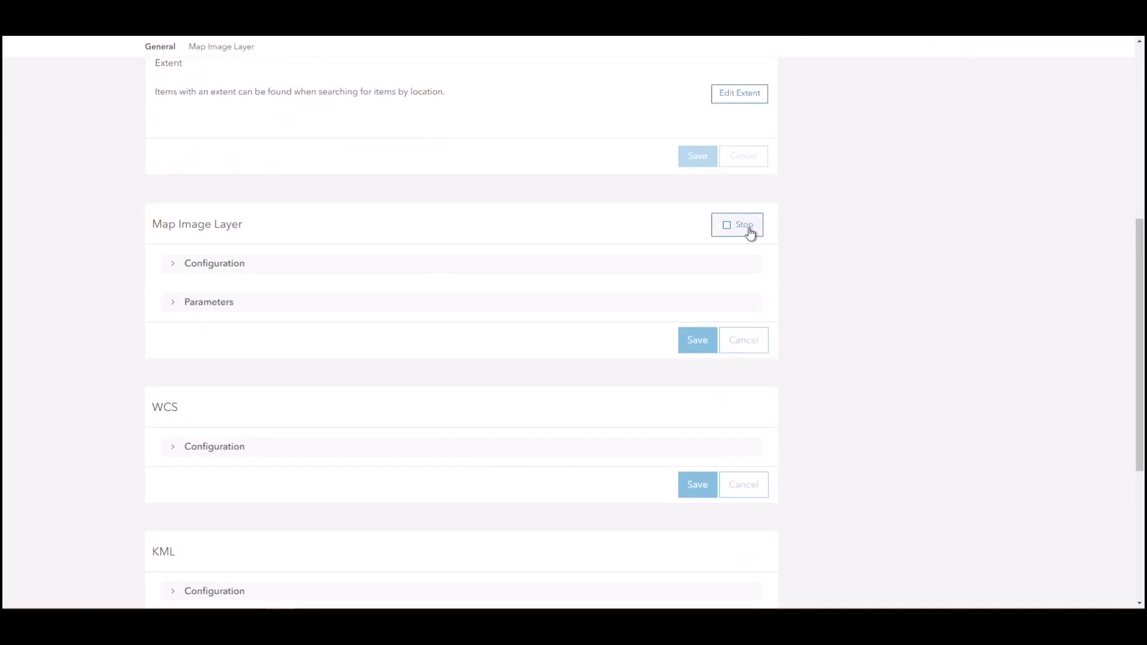
left_click(740, 230)
left_click(768, 370)
left_click(467, 263)
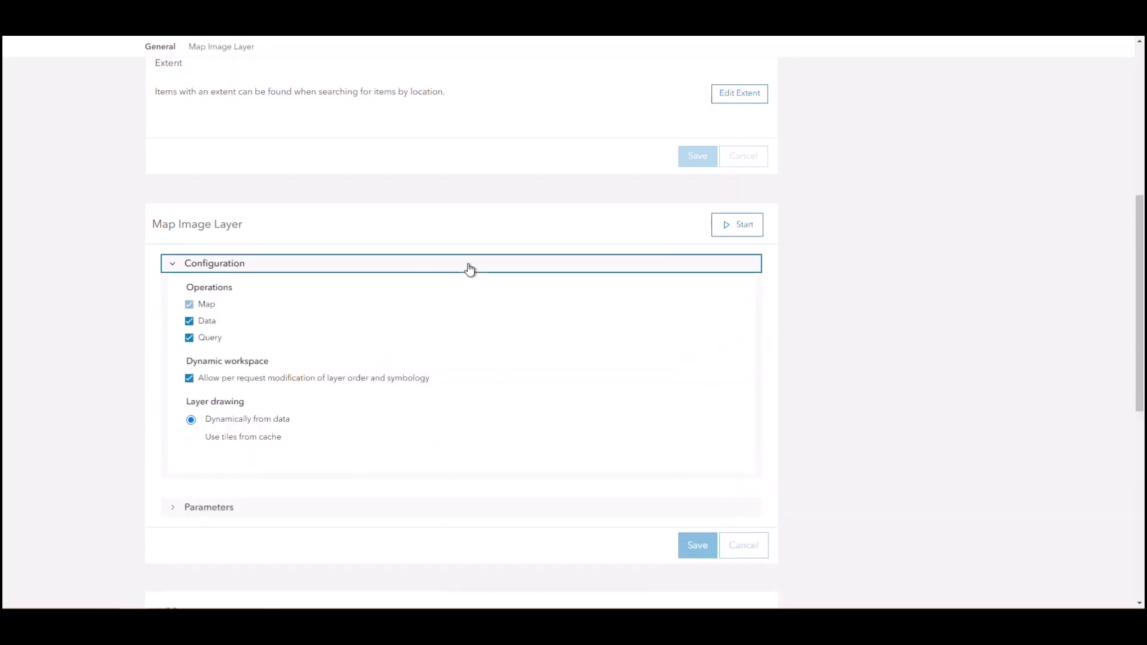
left_click(226, 507)
Step: Restart the map image layer service and review its Advanced parameters
scroll(258, 504, "down", 6)
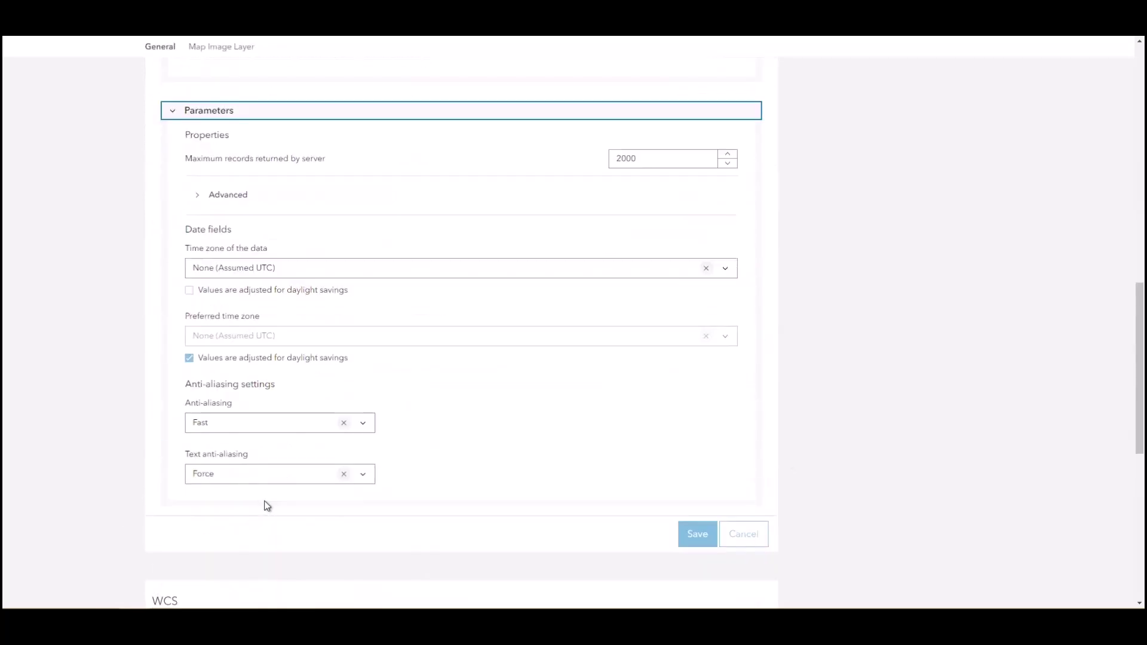
scroll(287, 499, "up", 3)
scroll(303, 493, "up", 5)
left_click(718, 303)
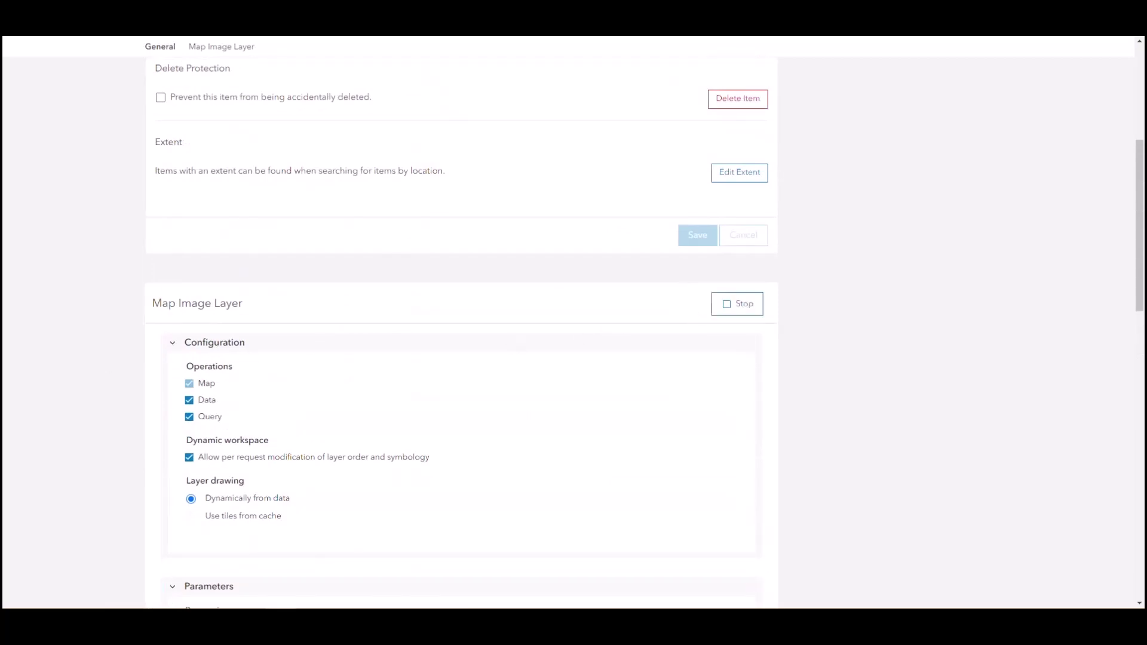
scroll(347, 378, "down", 5)
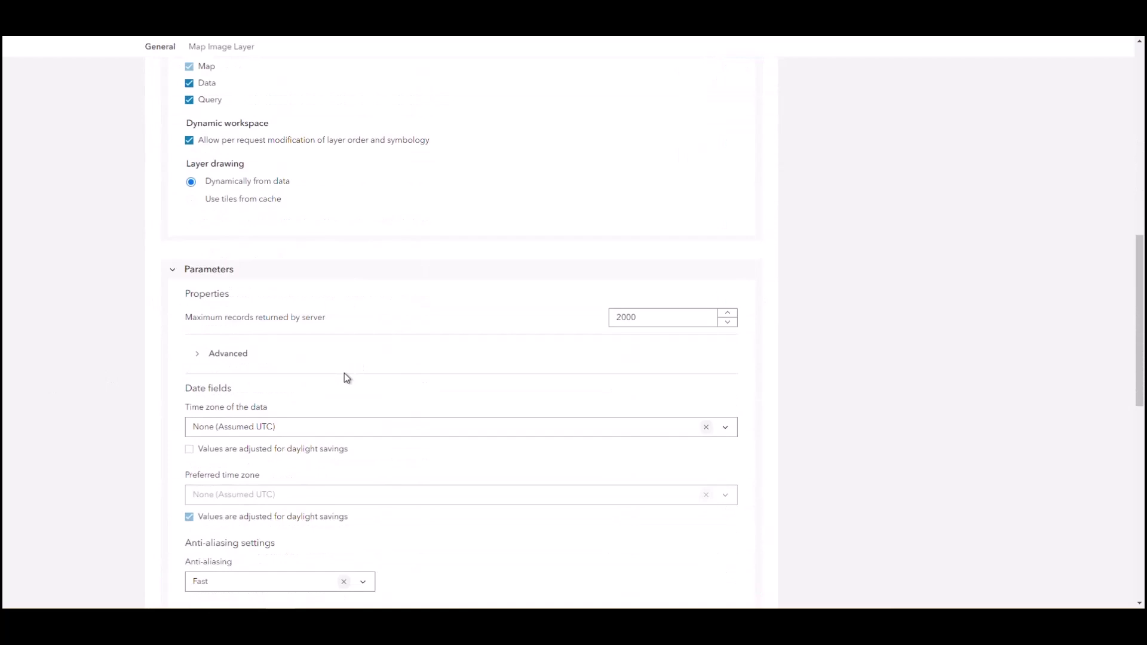
scroll(347, 377, "up", 1)
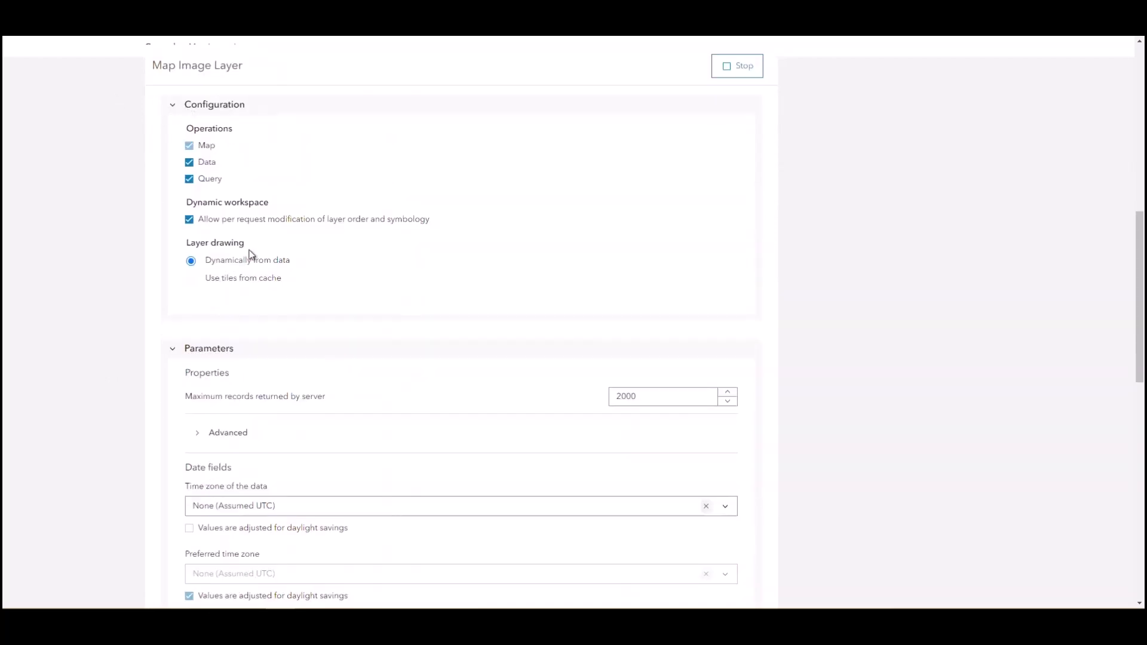
scroll(250, 256, "down", 4)
scroll(464, 464, "up", 7)
scroll(464, 463, "down", 3)
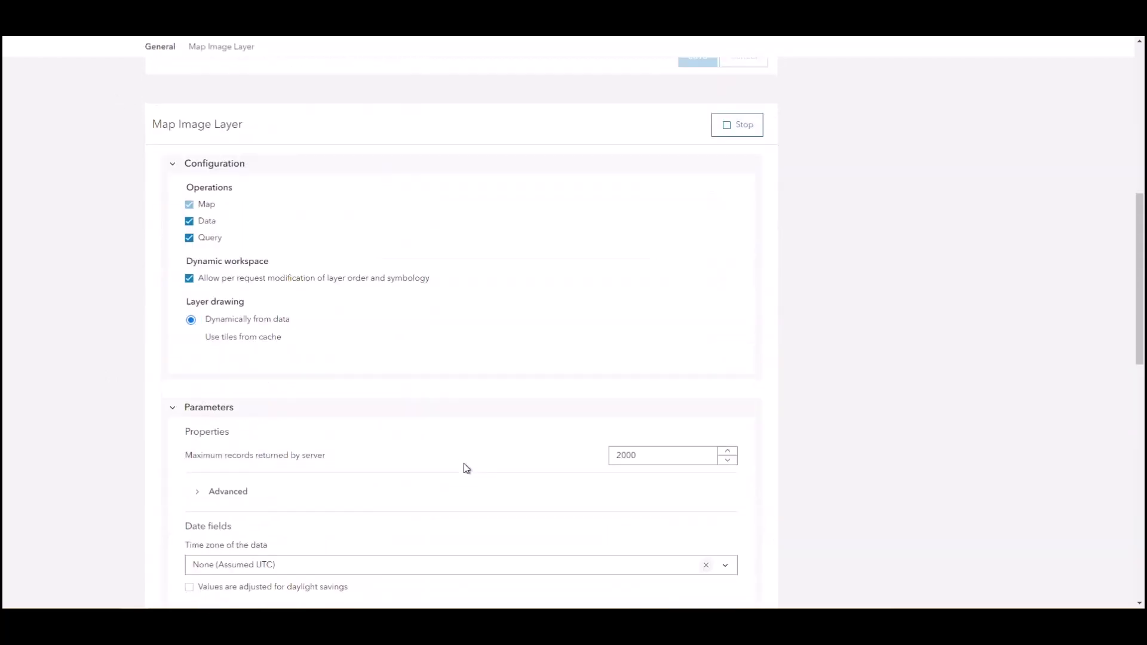
scroll(467, 468, "down", 1)
left_click(242, 413)
scroll(317, 422, "down", 2)
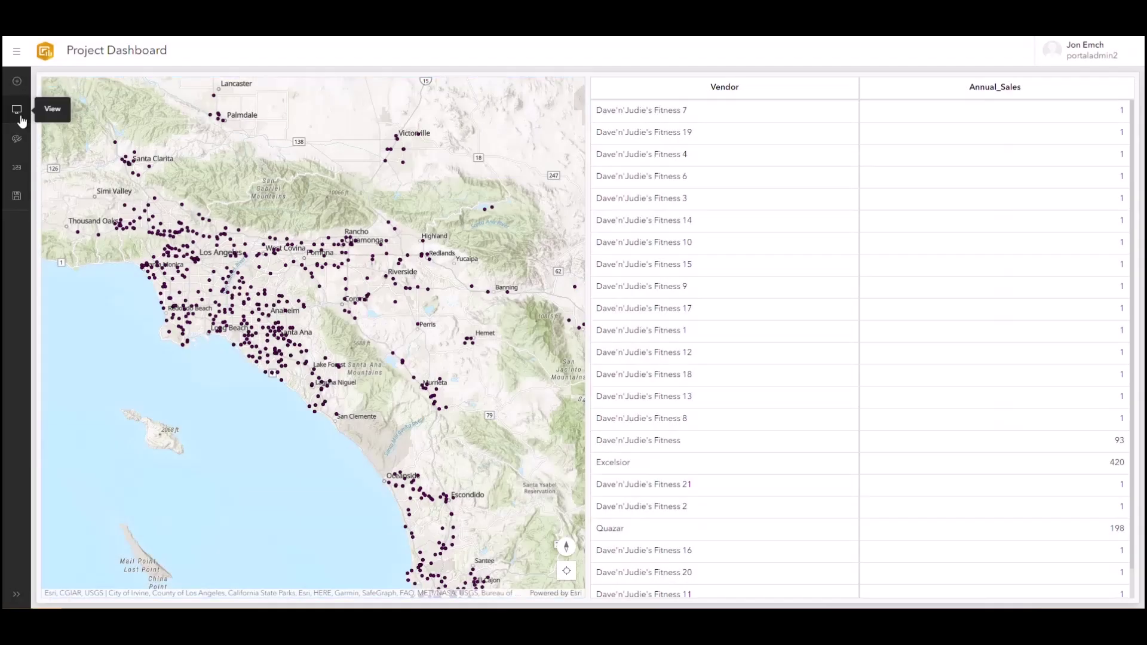
Step: Add a mobile view and copy Working Map and Table (1) into it, placing the table below
left_click(20, 115)
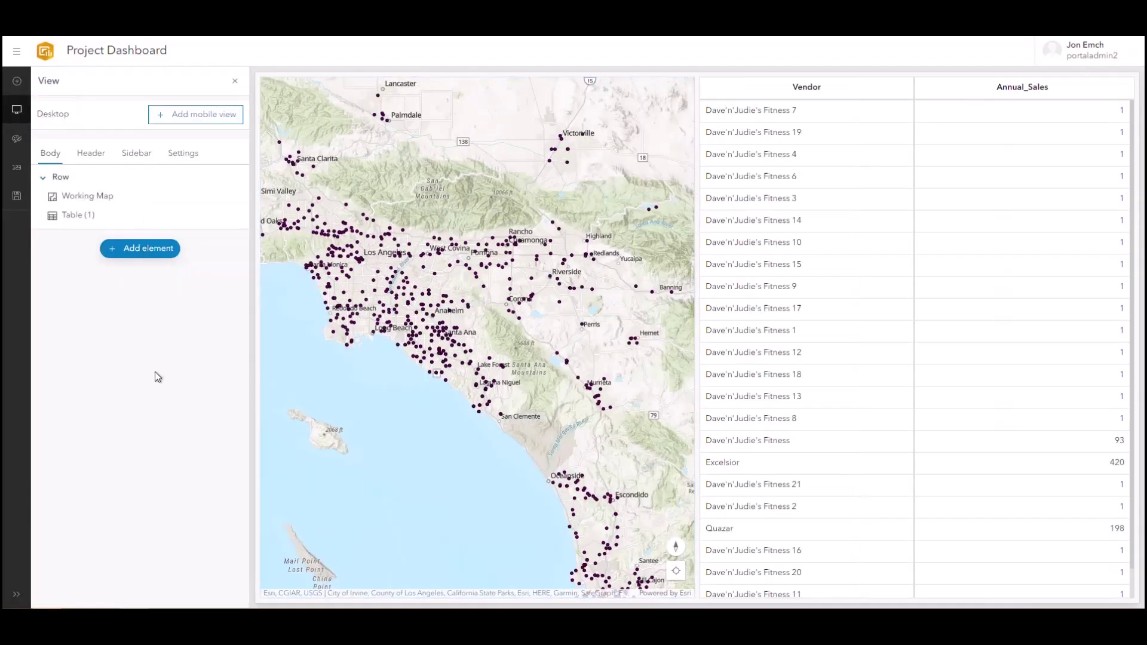
left_click(218, 117)
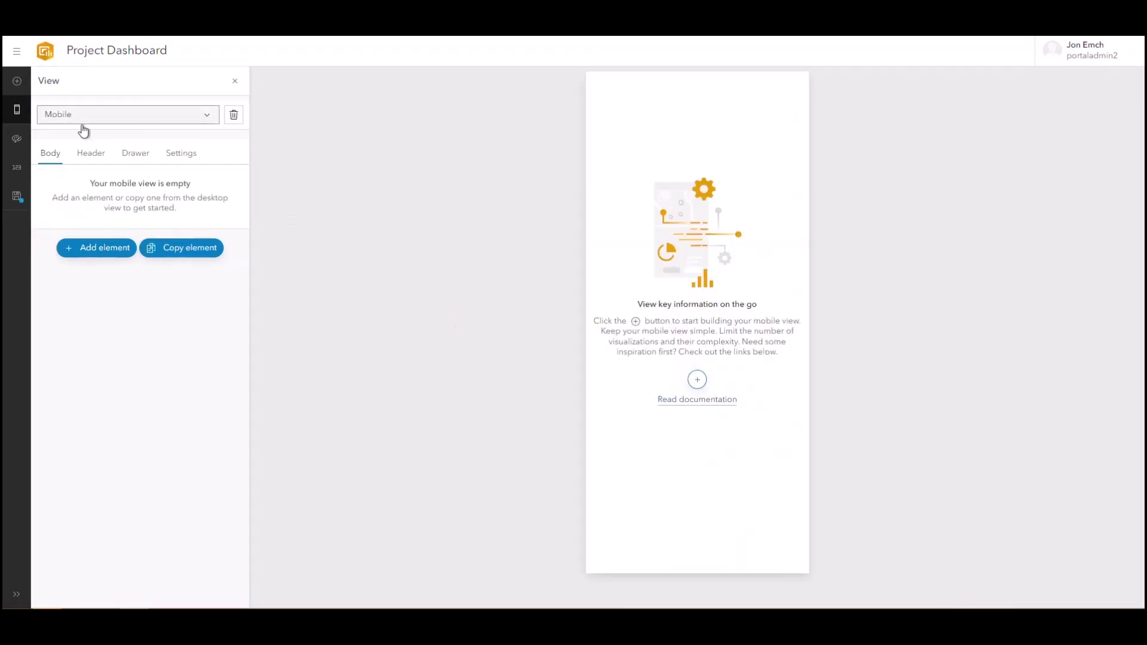
left_click(104, 248)
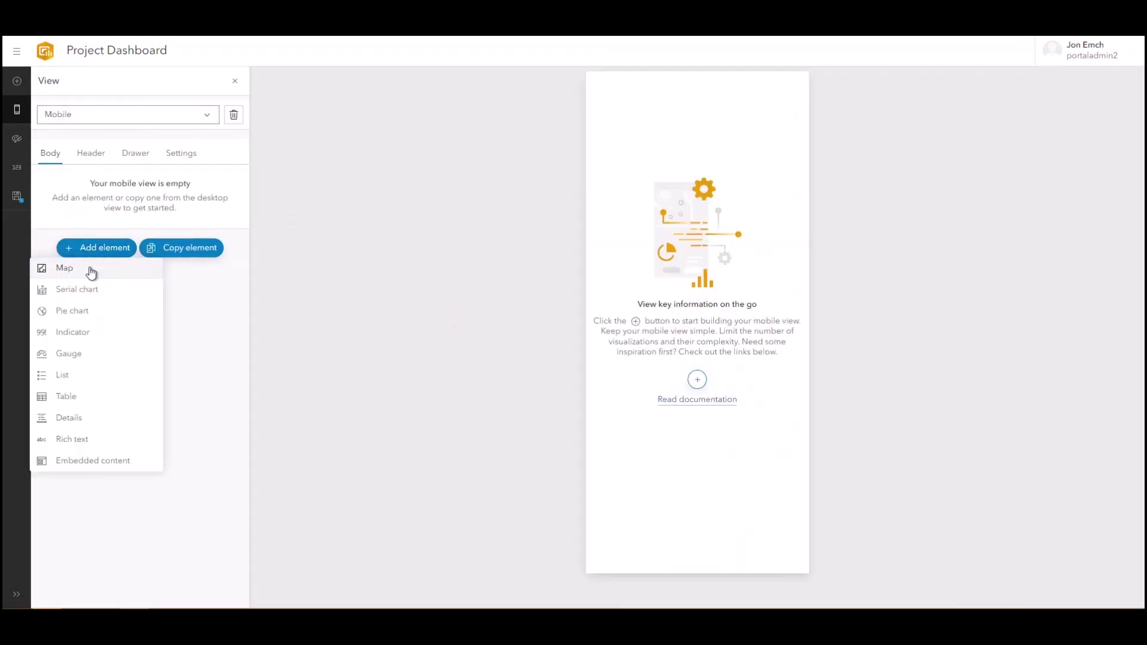
left_click(182, 249)
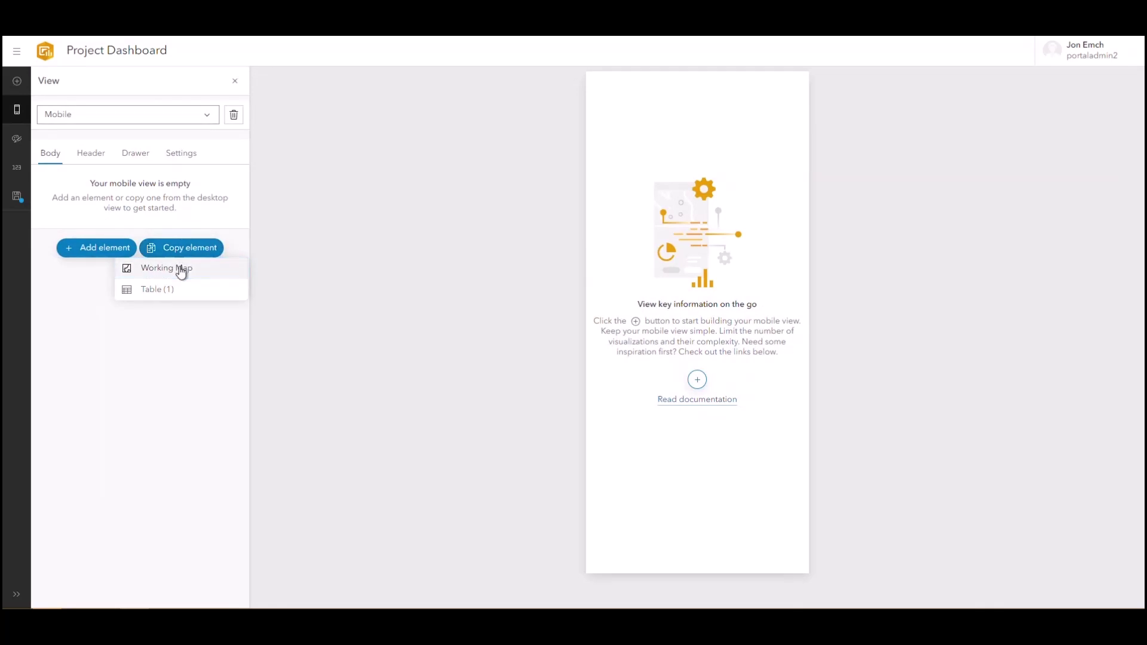
left_click(179, 267)
left_click(185, 211)
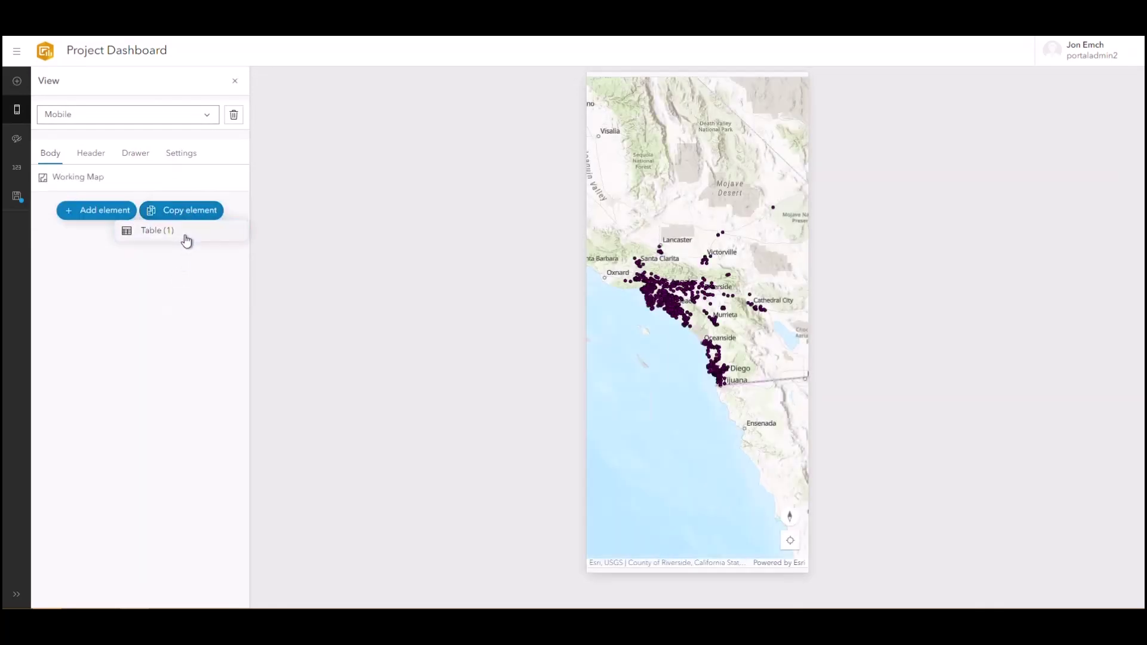
left_click(185, 235)
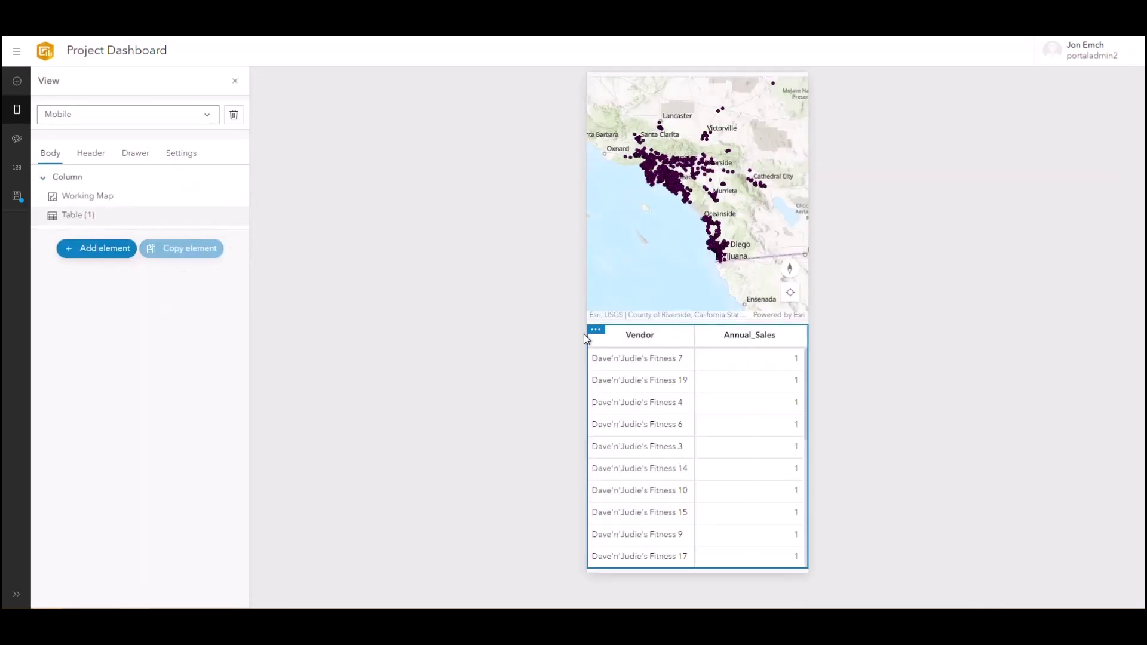
mouse_move(592, 335)
left_click_drag(592, 336, 699, 577)
scroll(677, 210, "up", 2)
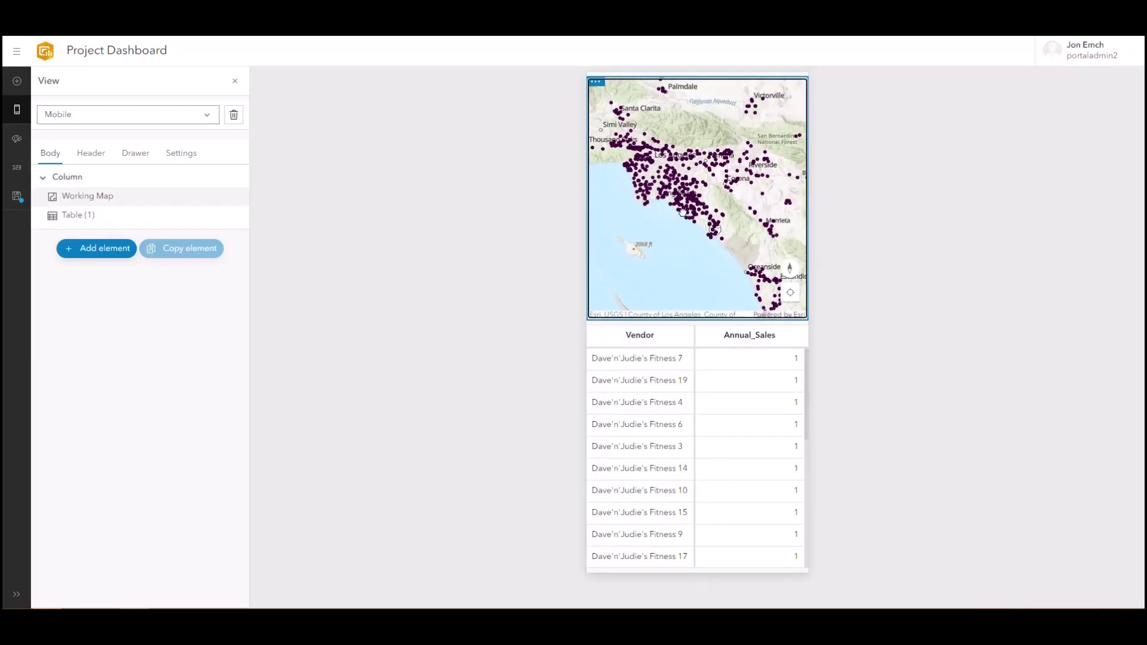
Step: Turn on Compass and Find my location for the Working Map element
left_click(17, 196)
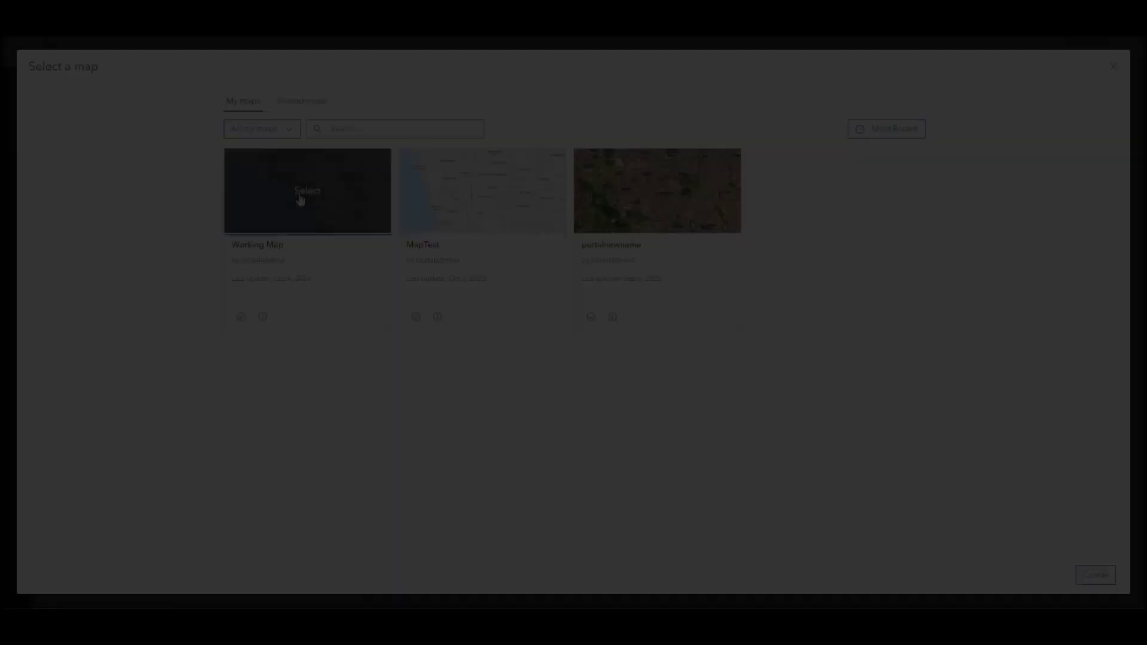
left_click(300, 197)
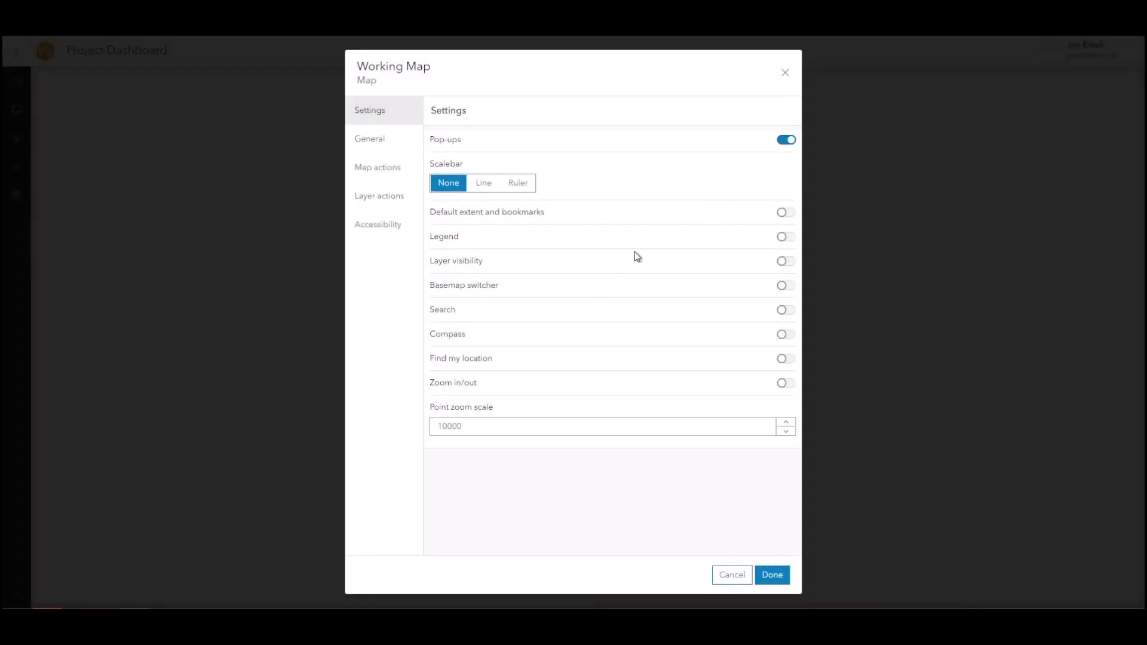
left_click(785, 335)
left_click(786, 359)
left_click(780, 575)
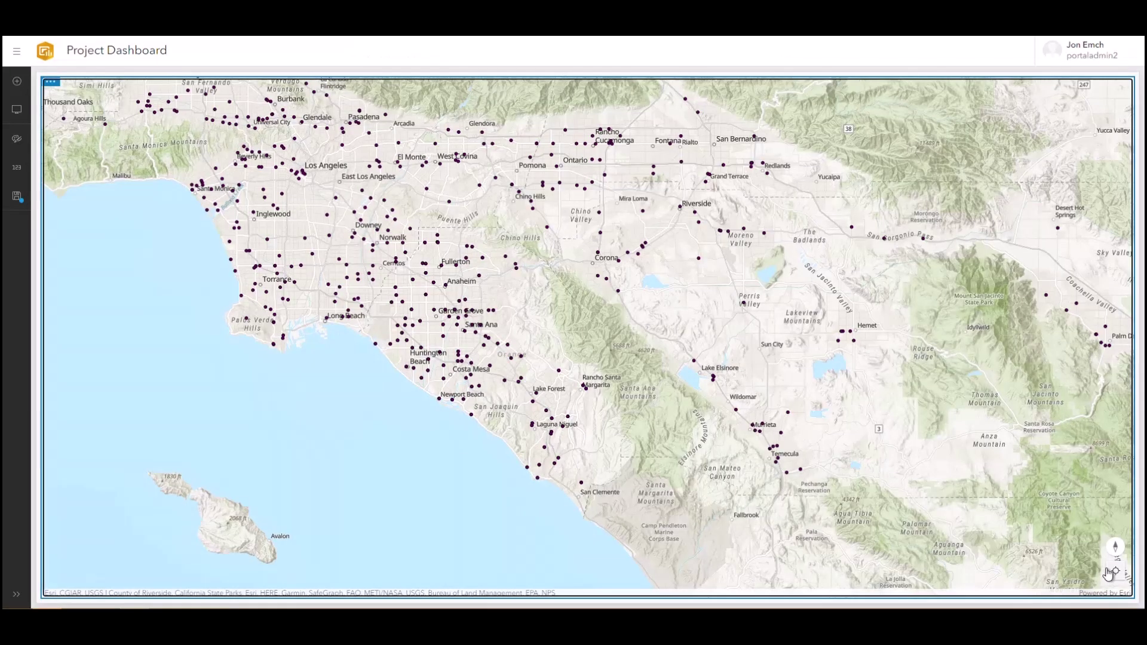
Step: Centre the map on the user's location near New York and zoom out
left_click(1112, 572)
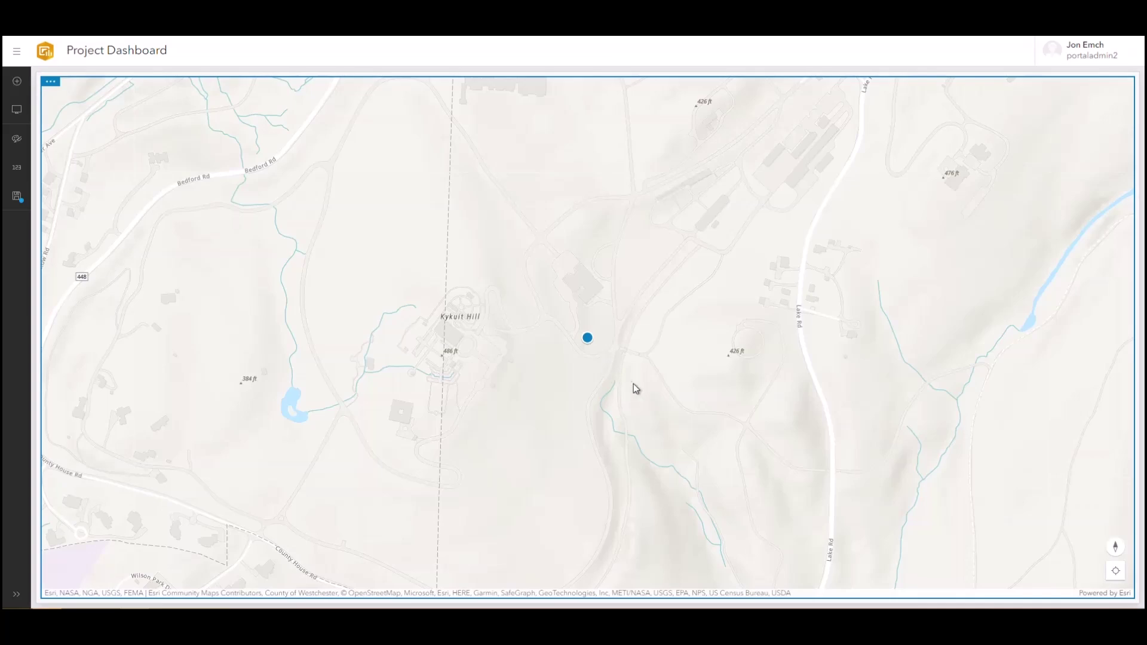
scroll(633, 385, "down", 5)
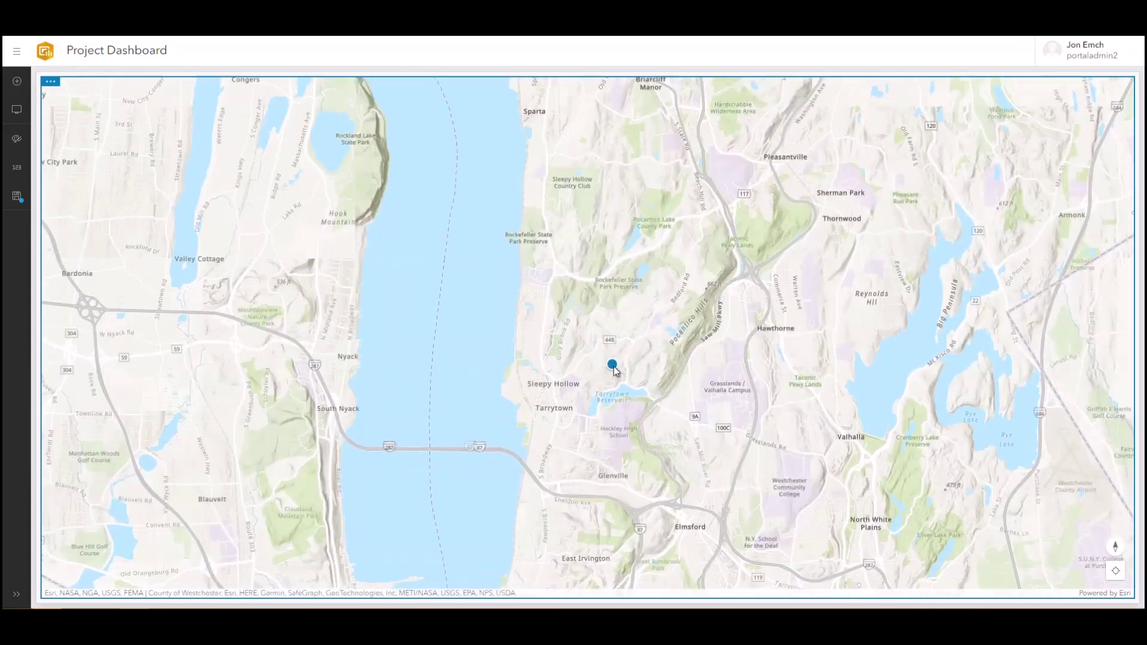
scroll(615, 370, "down", 5)
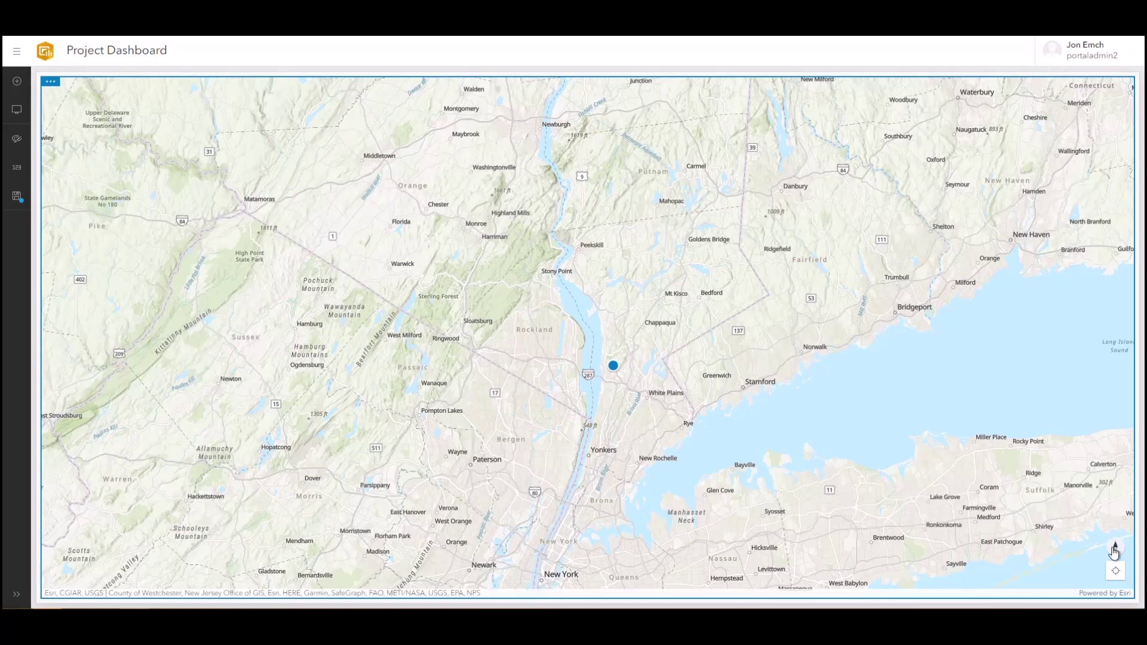
scroll(539, 391, "down", 5)
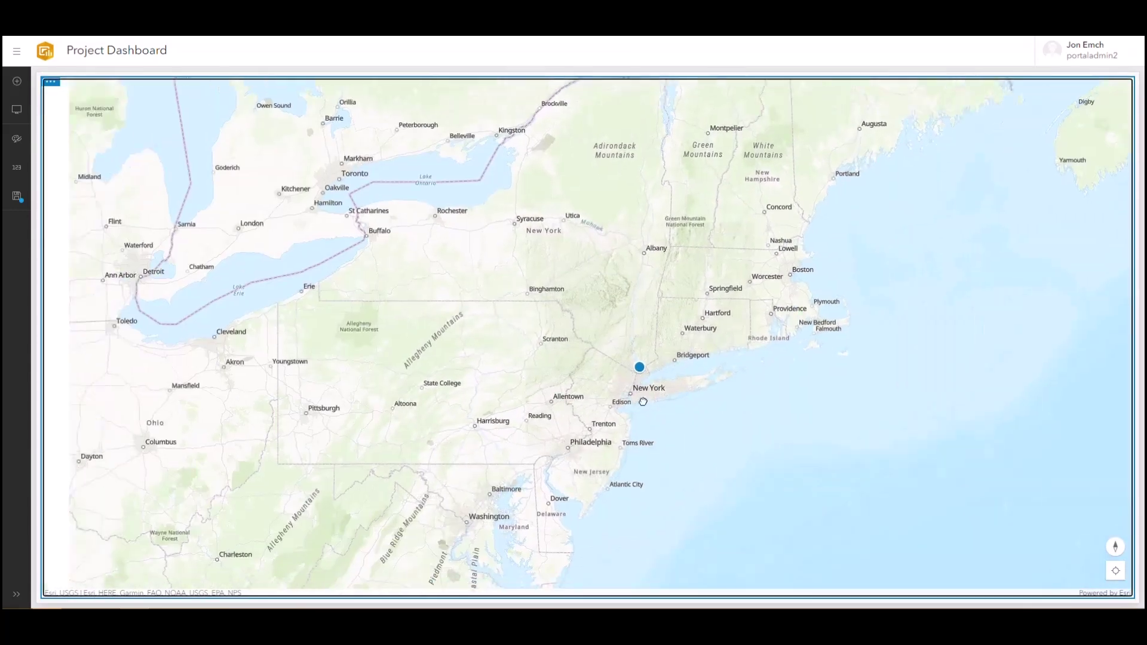
scroll(593, 408, "down", 3)
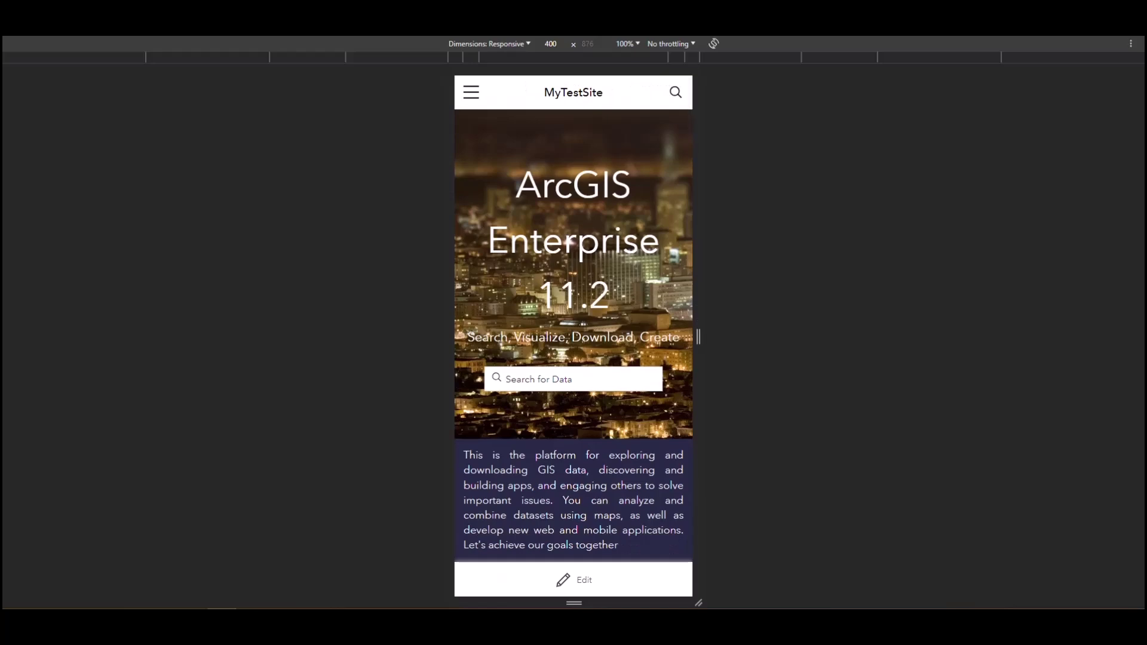
Step: Scroll through MyTestSite's mobile layout, return to desktop view, and load the site's /edit URL
scroll(639, 351, "down", 15)
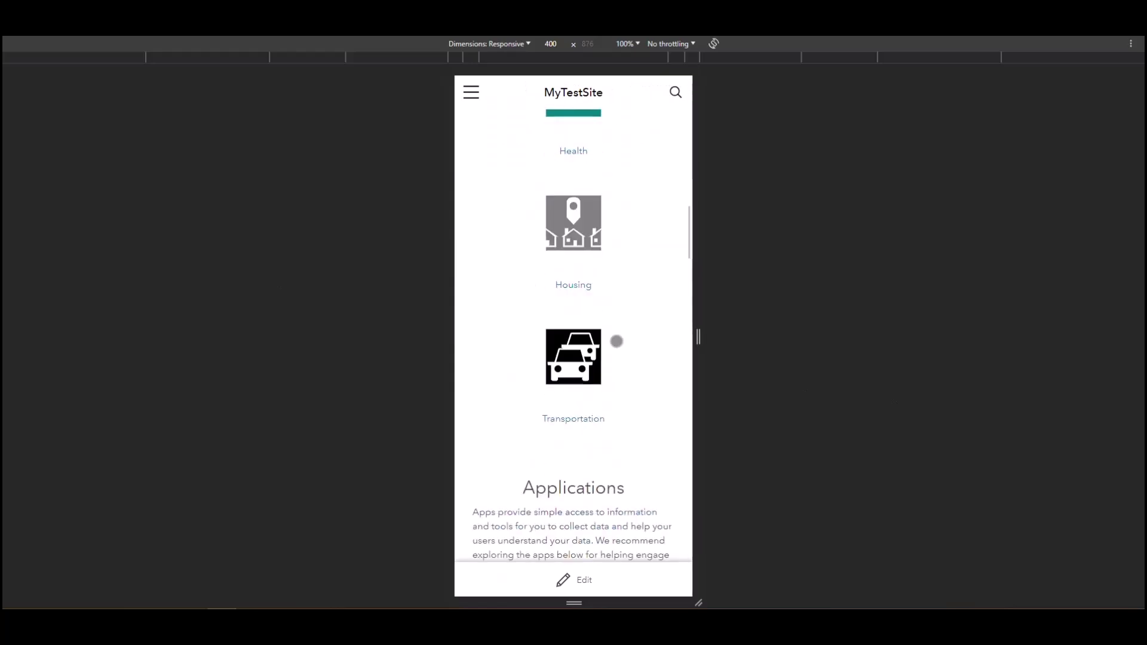
scroll(607, 437, "up", 1)
scroll(607, 436, "up", 15)
scroll(540, 310, "down", 16)
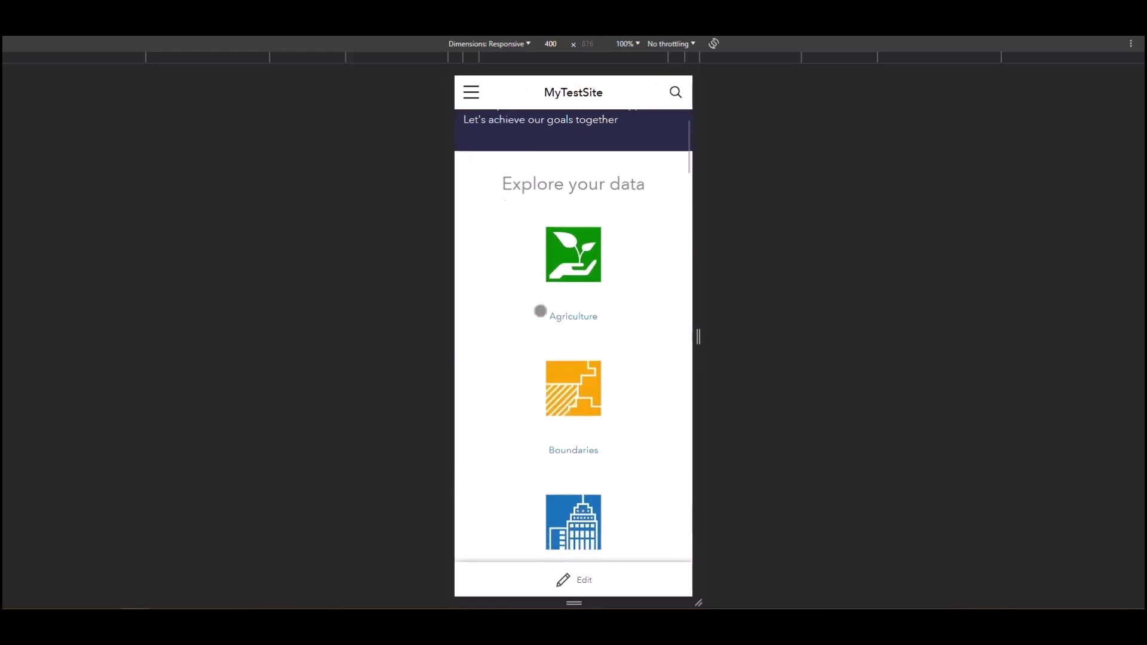
scroll(495, 166, "down", 11)
scroll(484, 133, "up", 1)
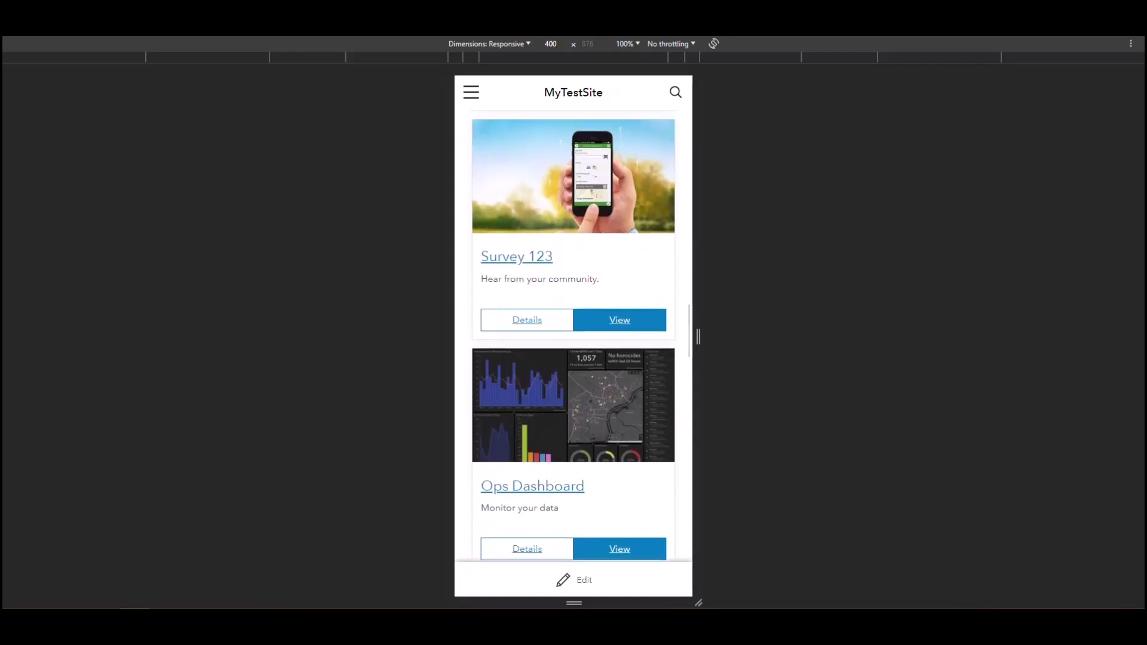
key("ctrl+shift+m")
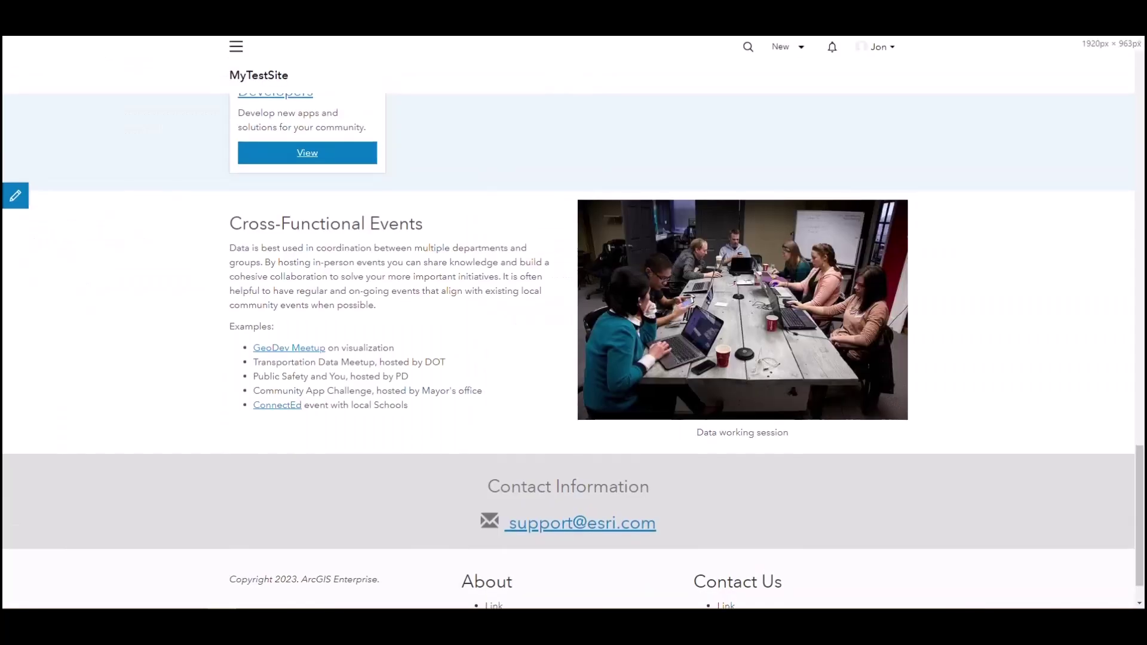
scroll(590, 333, "up", 10)
scroll(591, 339, "up", 10)
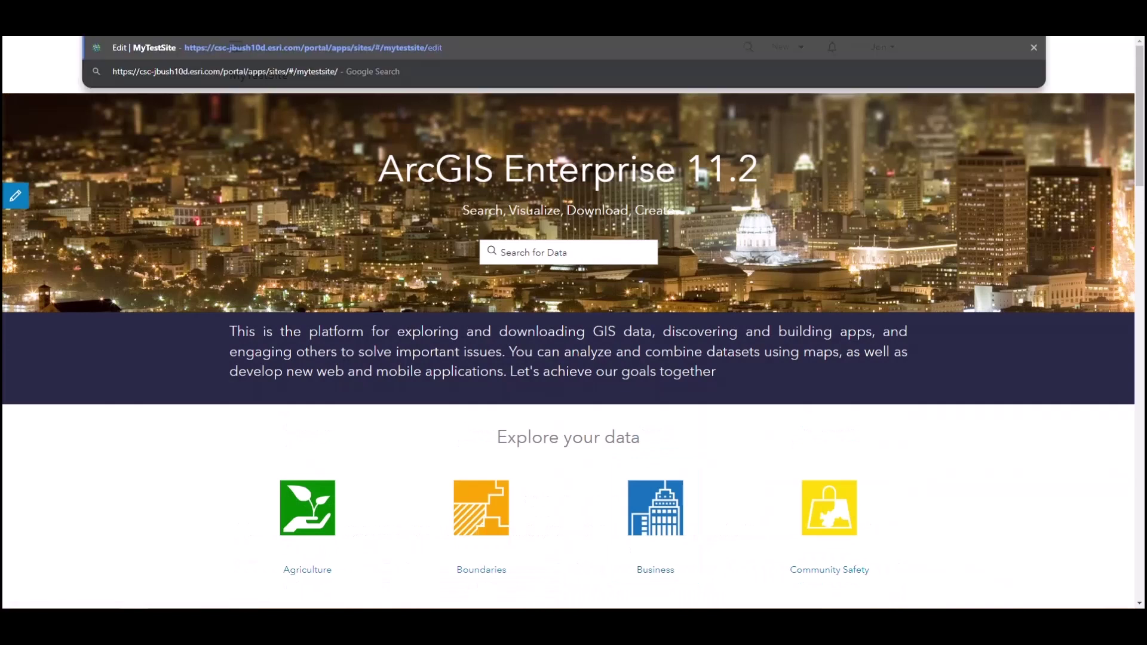
key("Return")
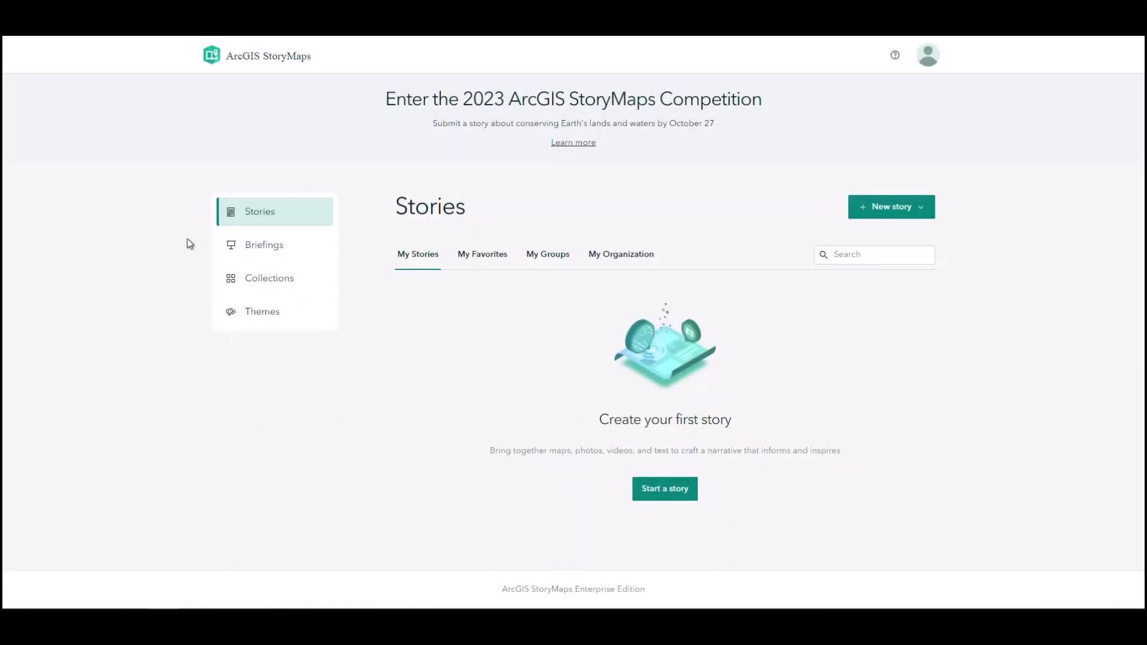
Step: Preview the draft Briefing through to its Project Map slide, then bring up Publish options
left_click(277, 248)
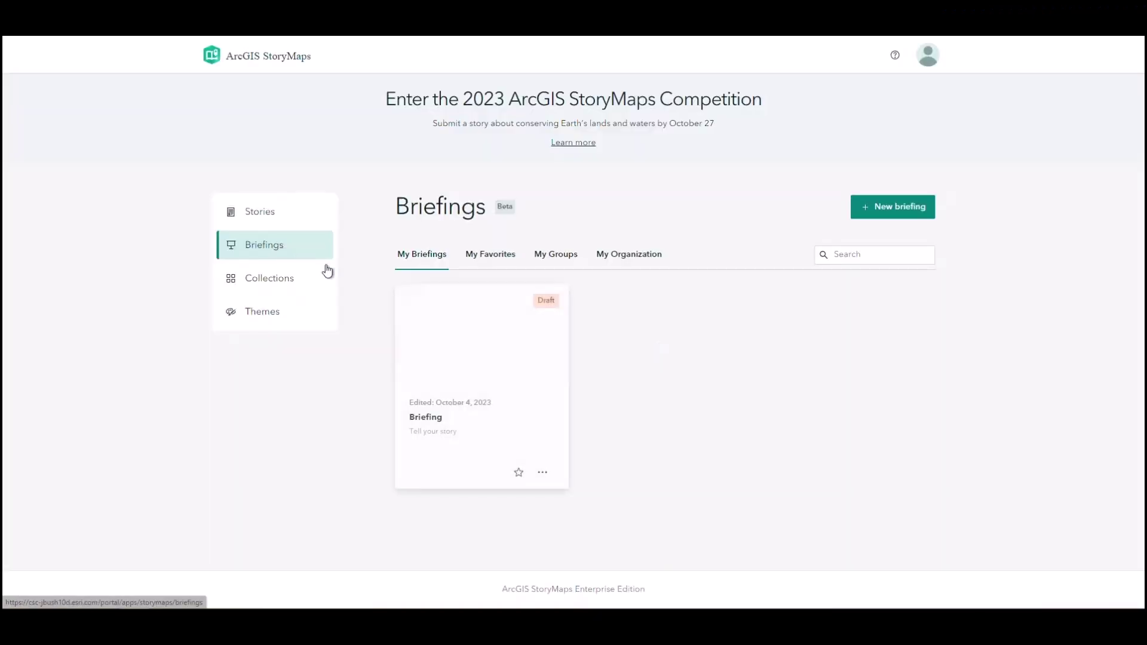
left_click(474, 340)
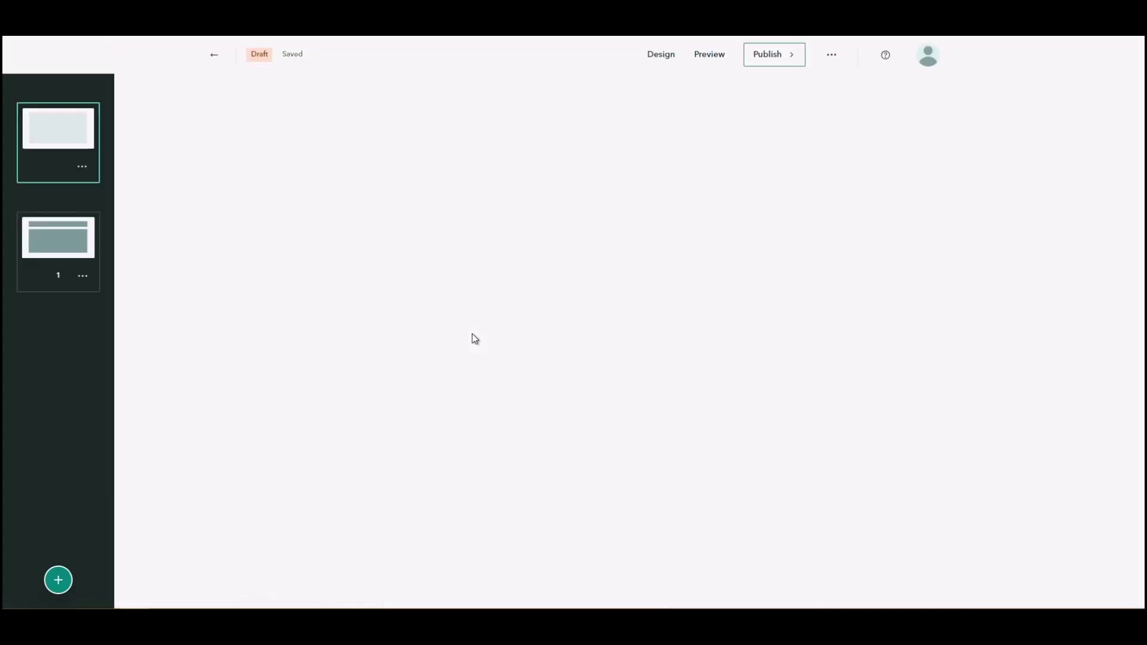
left_click(83, 235)
left_click(711, 57)
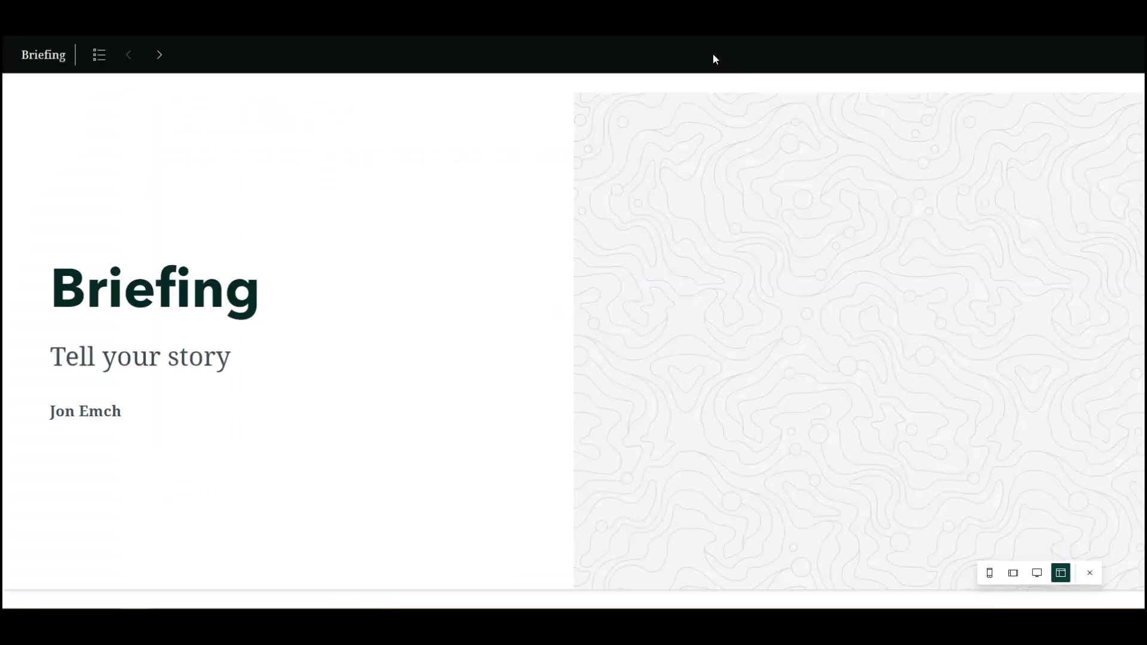
left_click(159, 54)
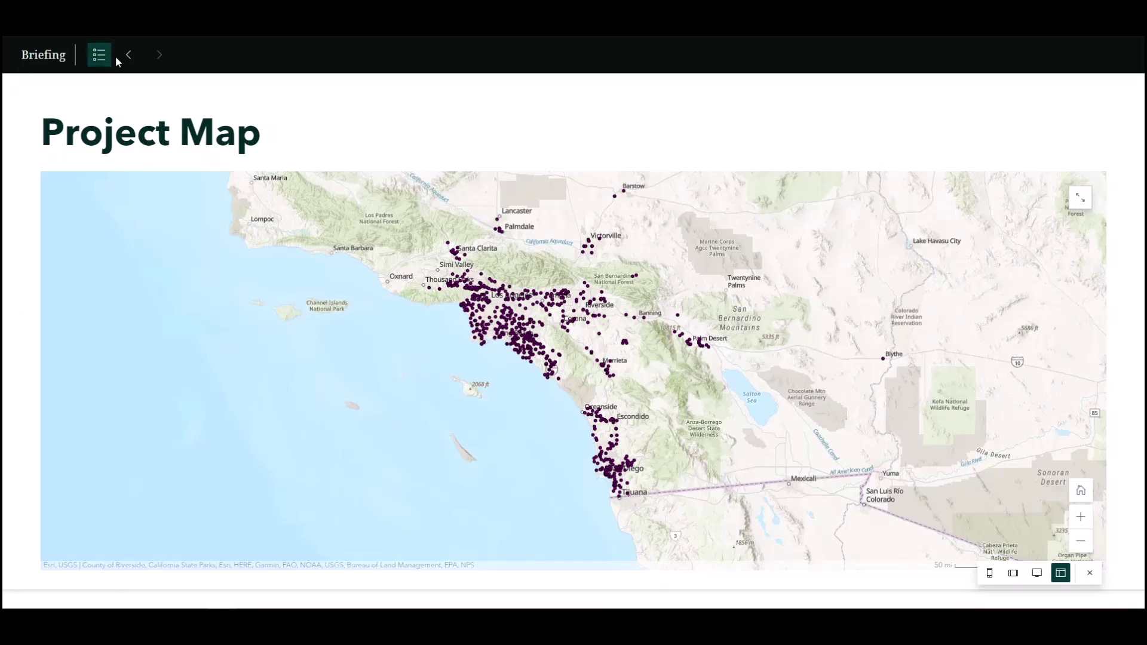
left_click(1094, 572)
left_click(775, 54)
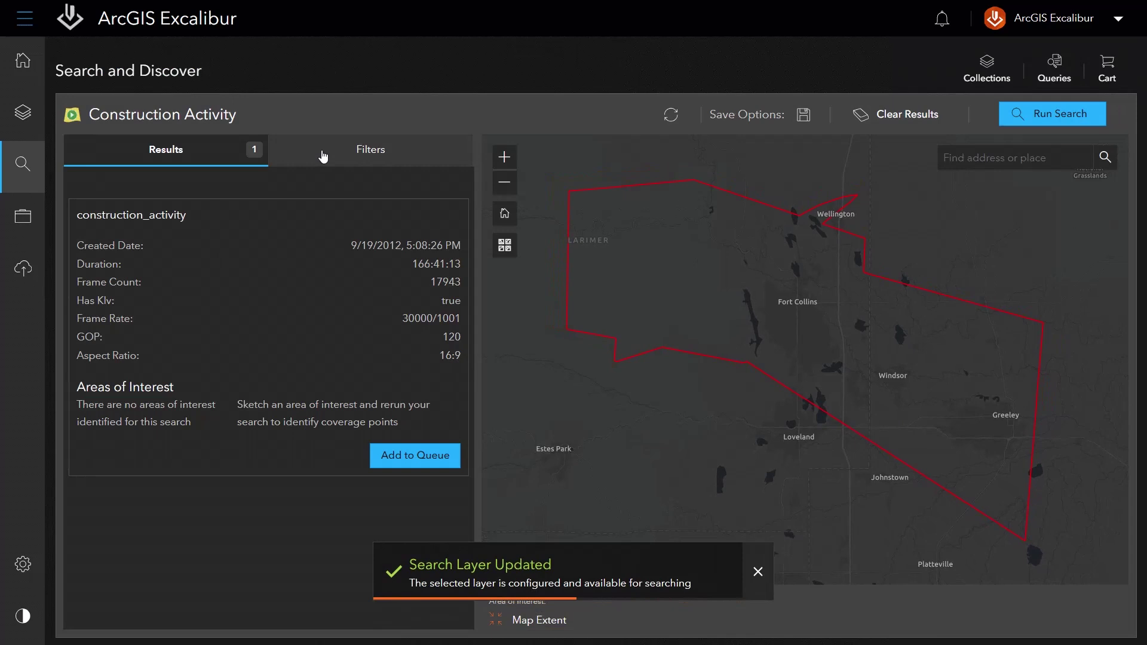
Step: Search Construction Activity with a point near Fort Collins and queue the construction_activity video
left_click(325, 152)
left_click(449, 279)
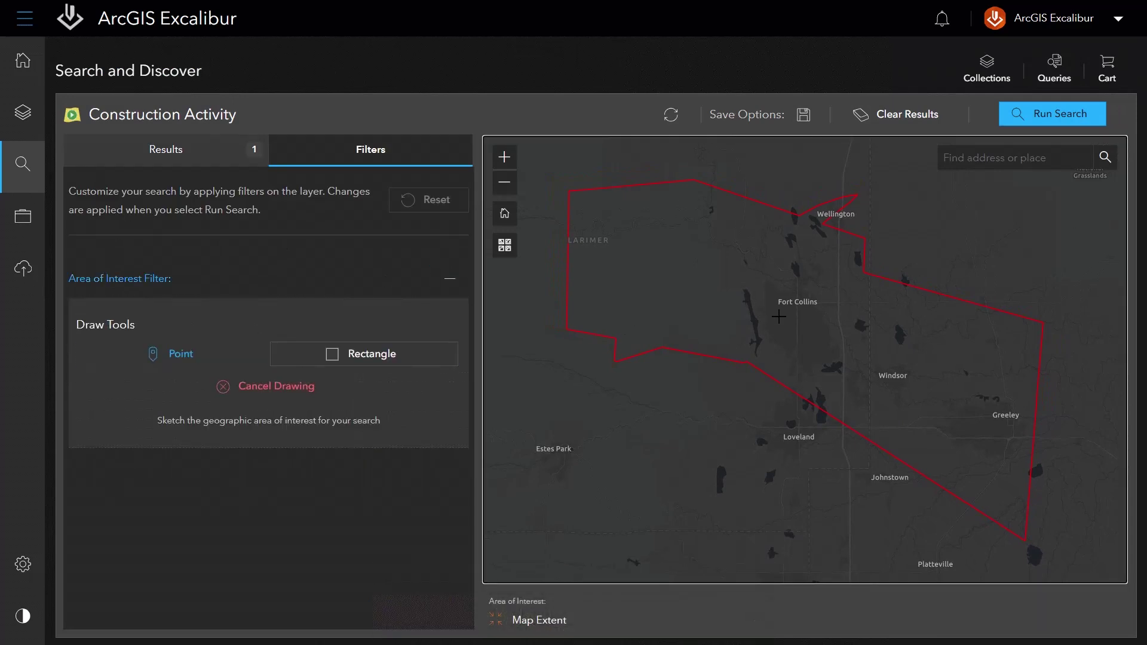
left_click(779, 317)
left_click(1045, 113)
left_click(171, 153)
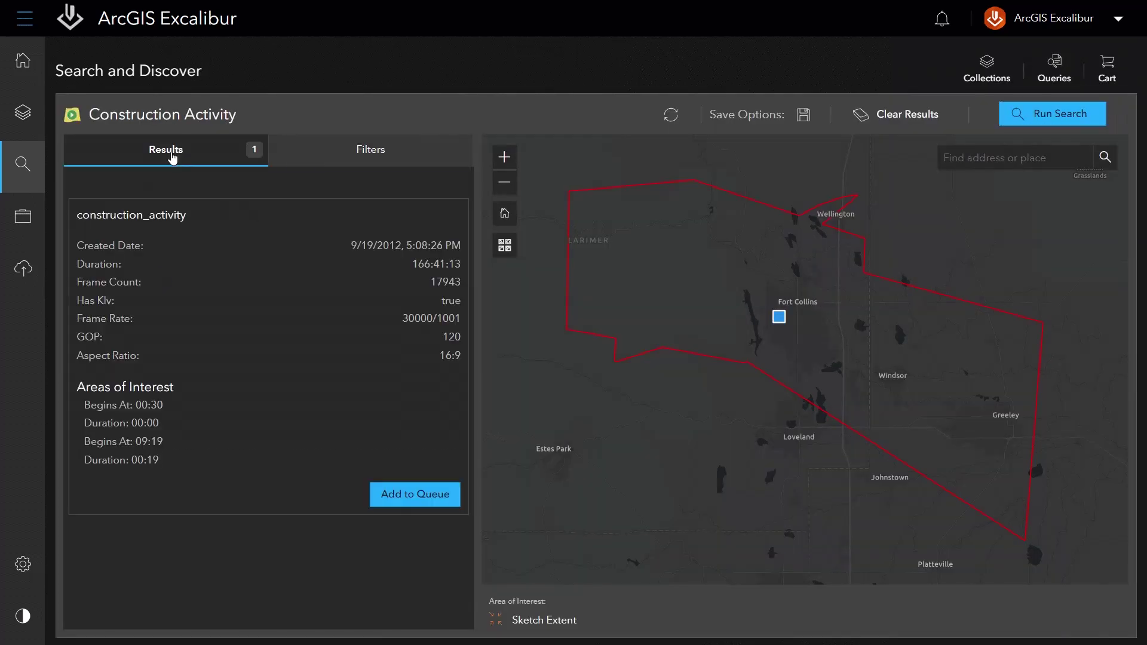
left_click(411, 499)
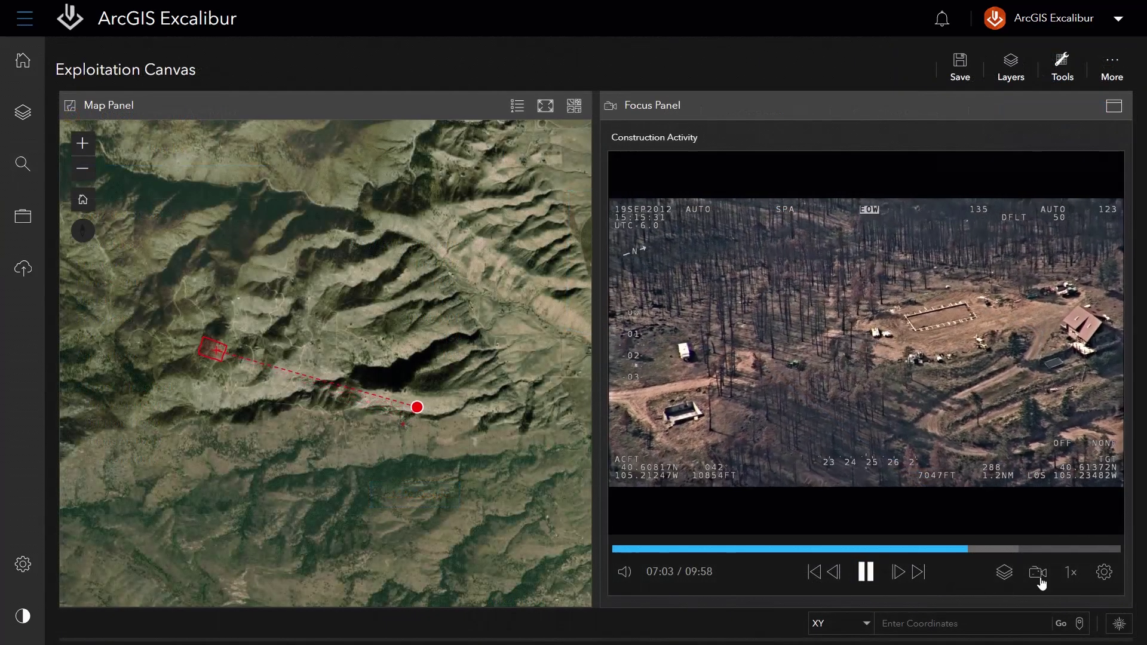
Step: Set the map to Follow Frame and display the video's Mission Info metadata below the player
left_click(1038, 573)
left_click(931, 504)
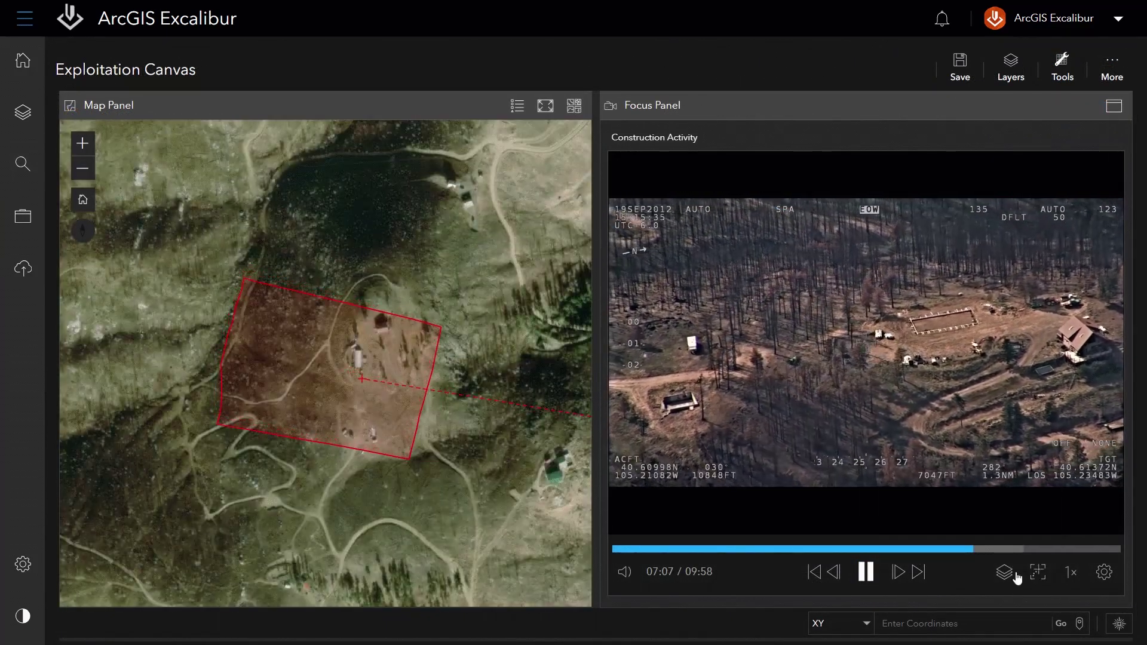
left_click(1104, 572)
left_click(1022, 443)
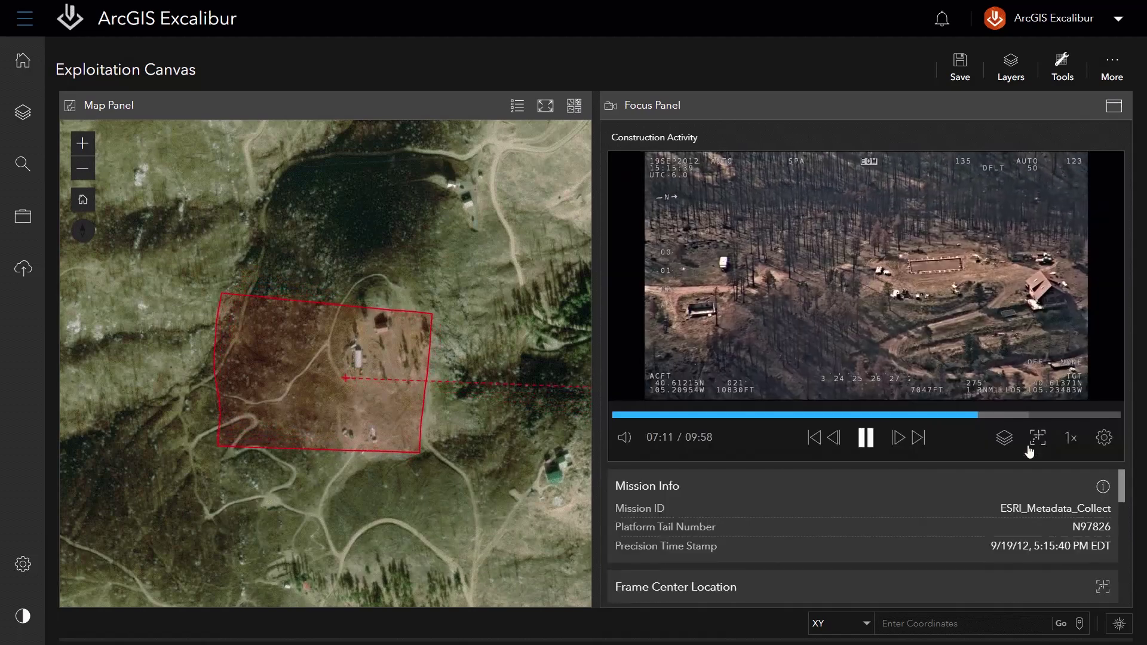
scroll(940, 527, "down", 5)
scroll(940, 528, "up", 5)
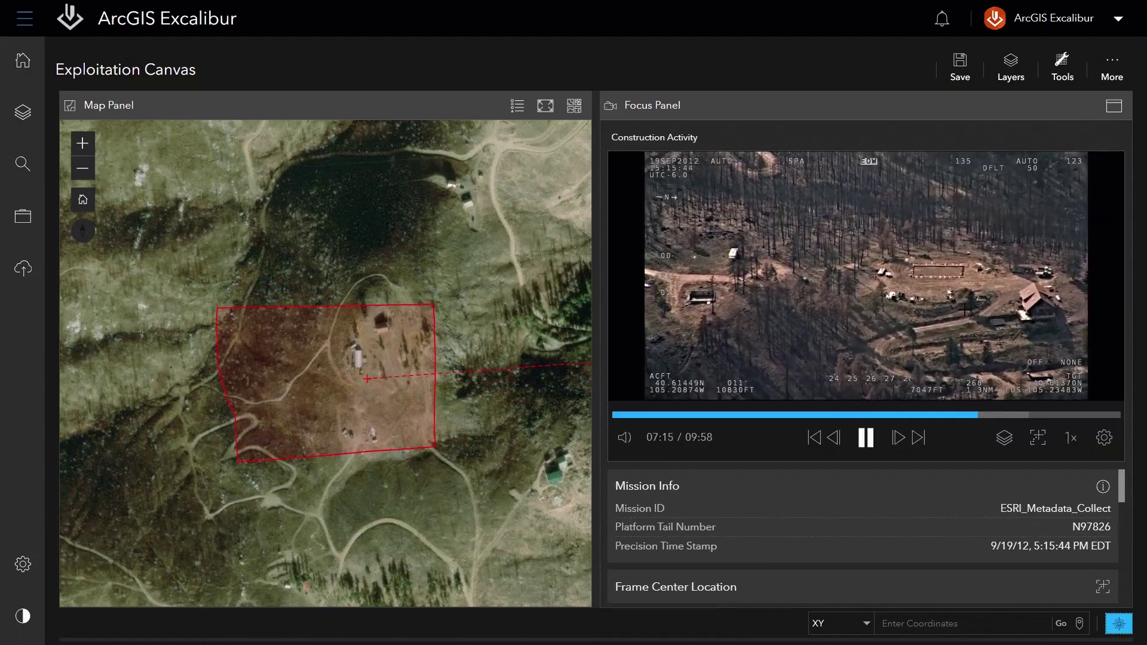